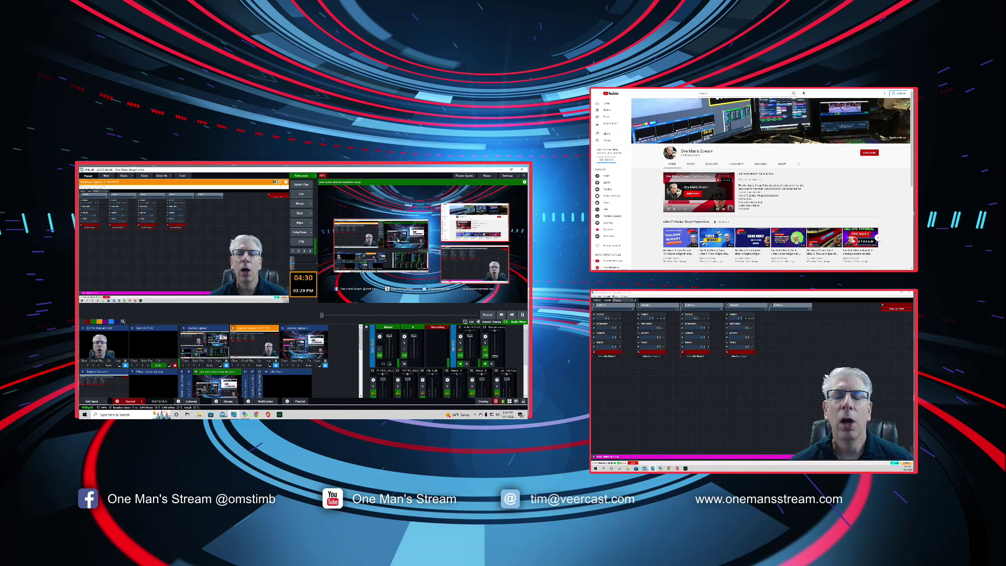
# Cut to the controller shot with Merge and confirm Player 1's selector holds the five Demo Names entries
pyautogui.click(301, 204)
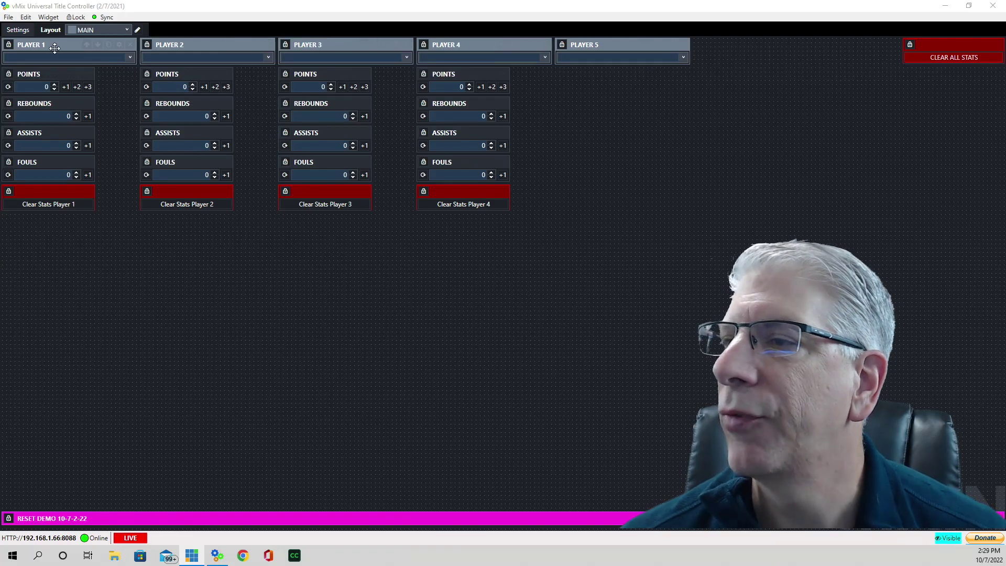
pyautogui.click(120, 45)
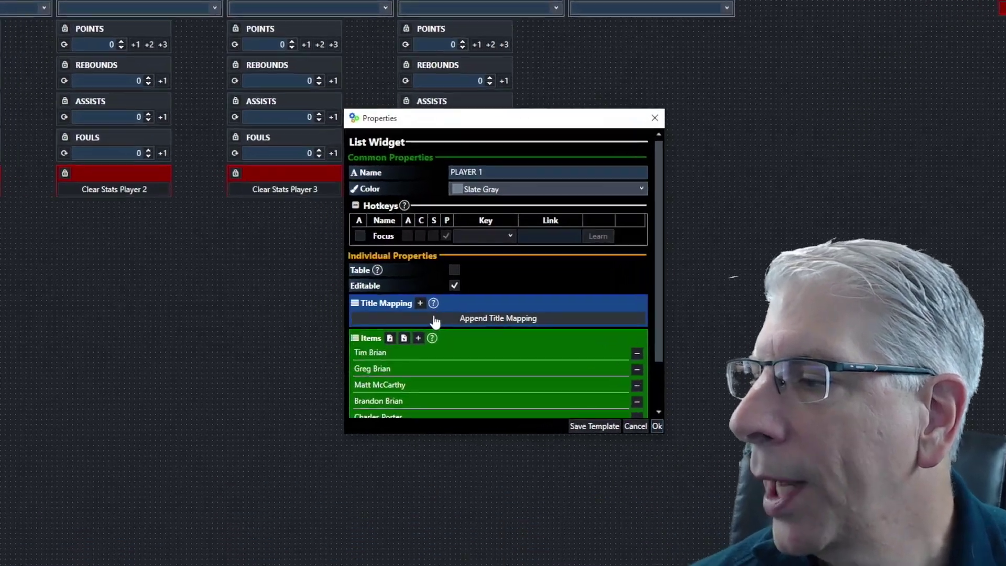
pyautogui.scroll(-1, 494, 360)
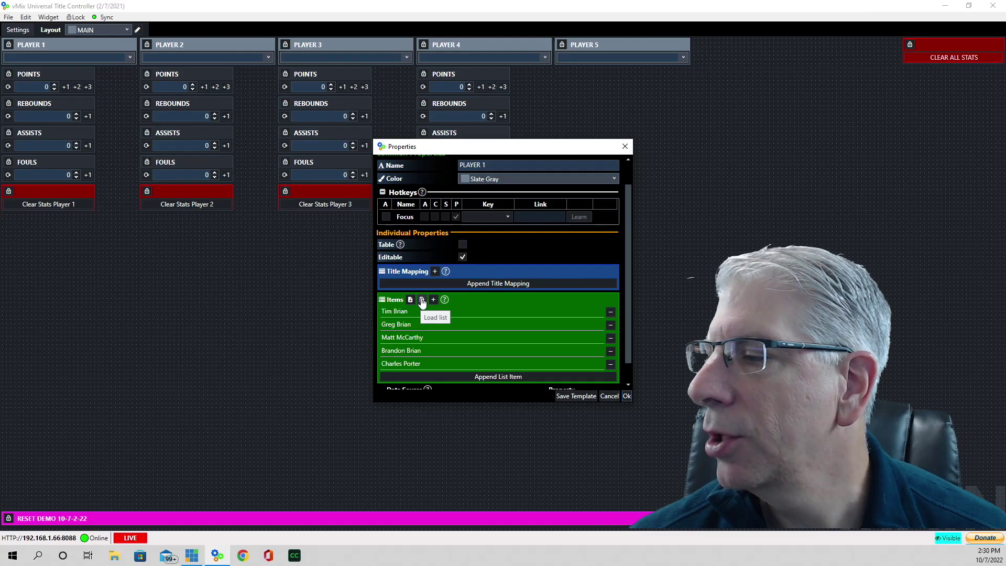
pyautogui.click(422, 299)
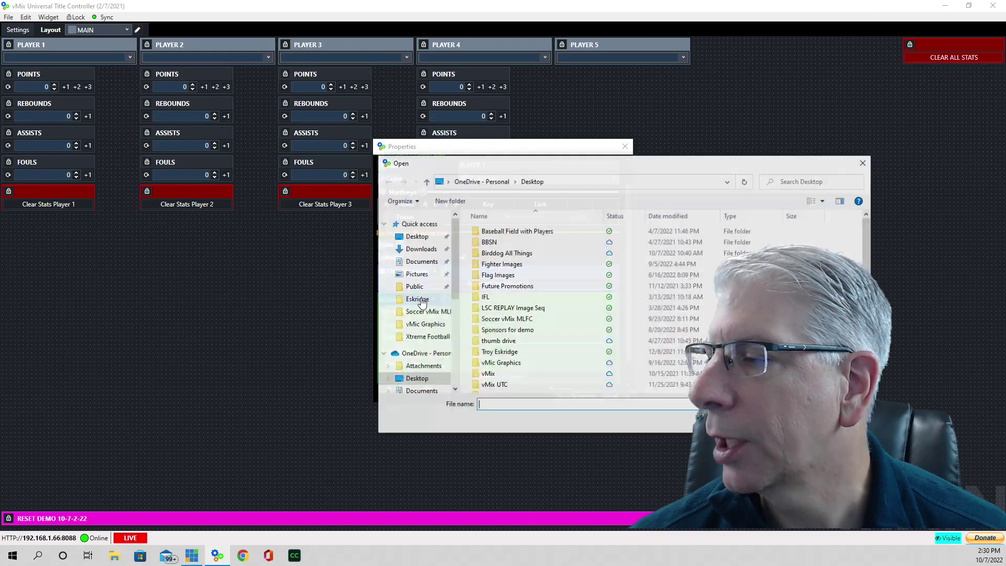
pyautogui.scroll(-5, 581, 328)
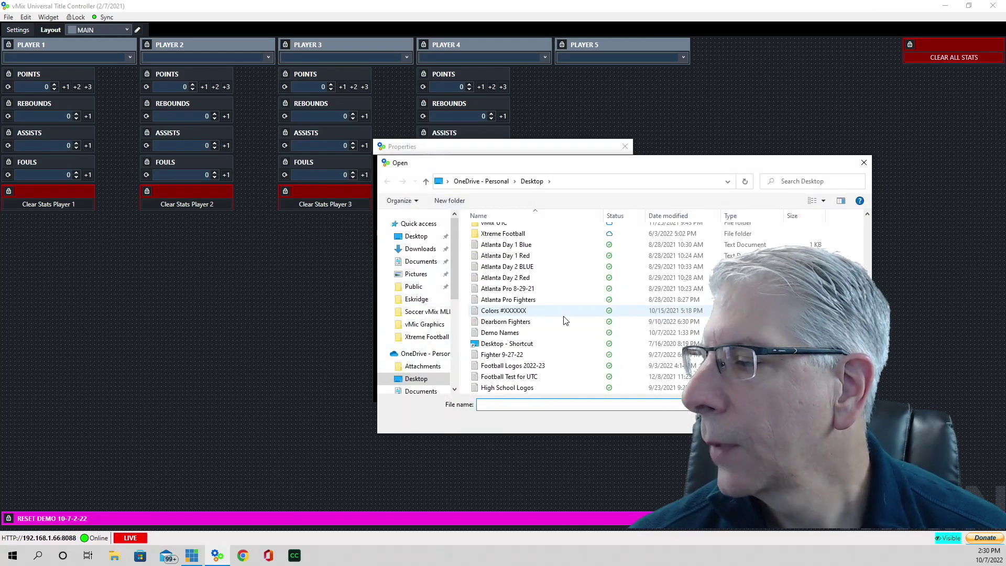
pyautogui.scroll(-1, 564, 320)
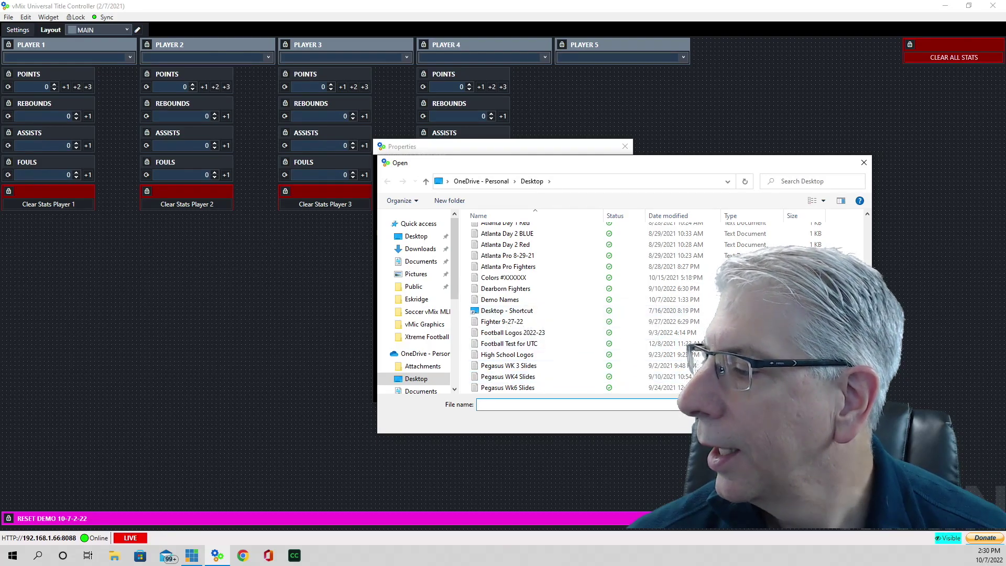
pyautogui.press('Escape')
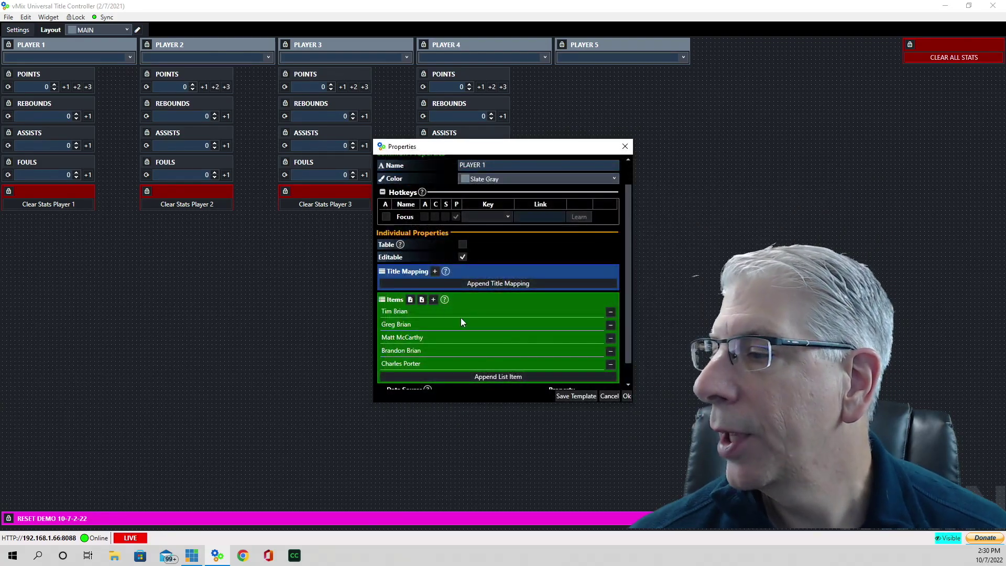
pyautogui.click(628, 397)
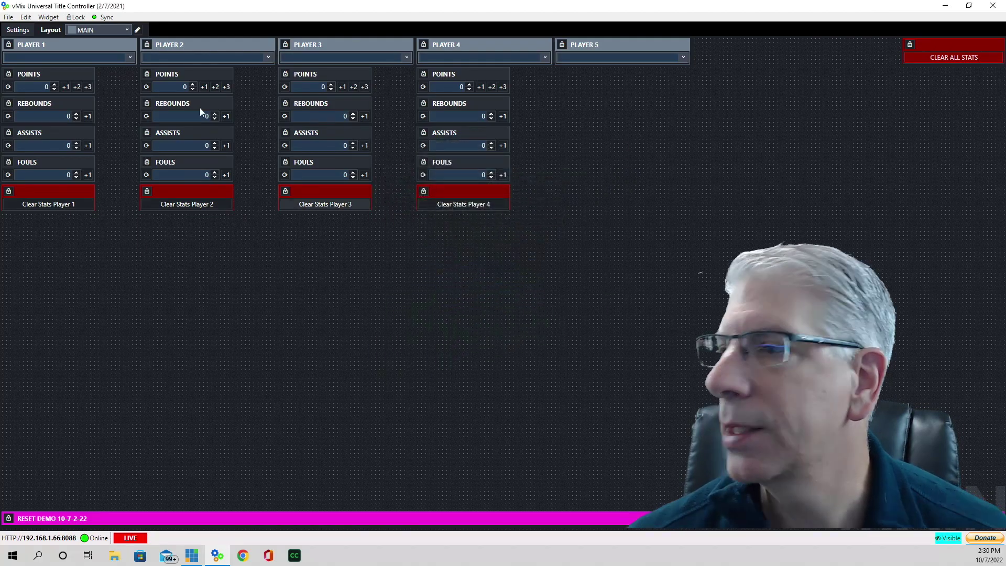
# Pick the first through fifth roster names for Players 1 to 5 respectively
pyautogui.click(130, 57)
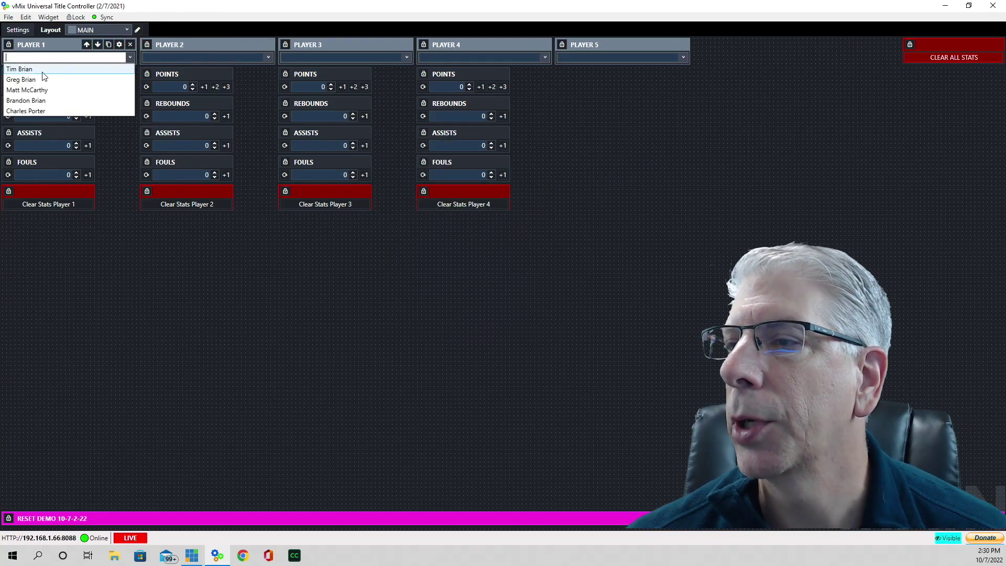
pyautogui.click(43, 73)
pyautogui.click(269, 56)
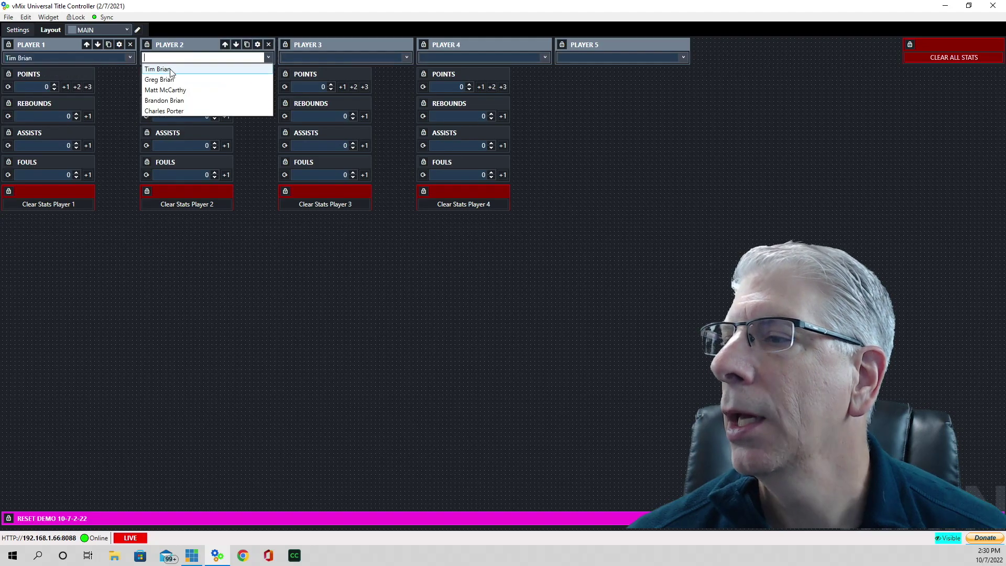
pyautogui.click(159, 79)
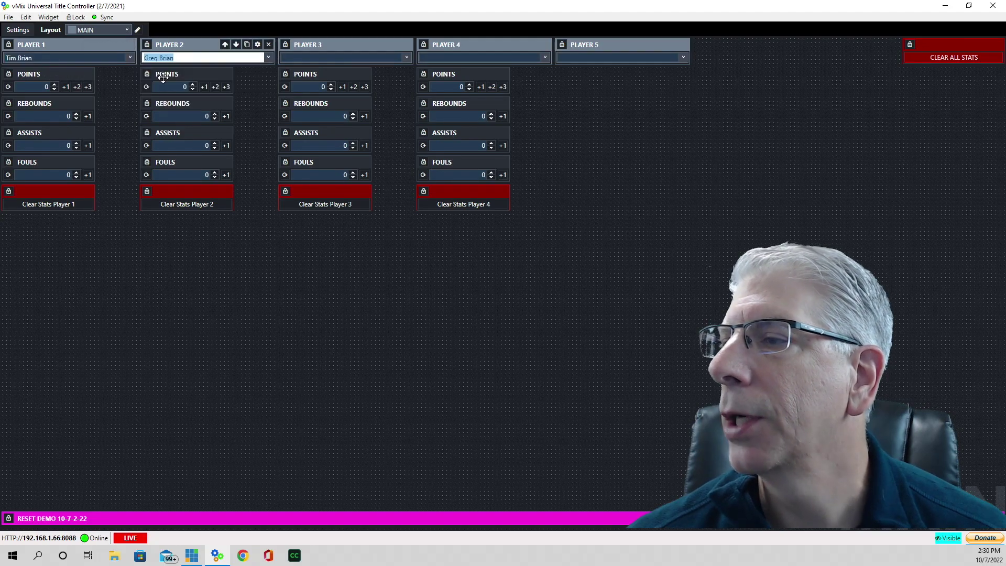
pyautogui.click(407, 58)
pyautogui.click(329, 89)
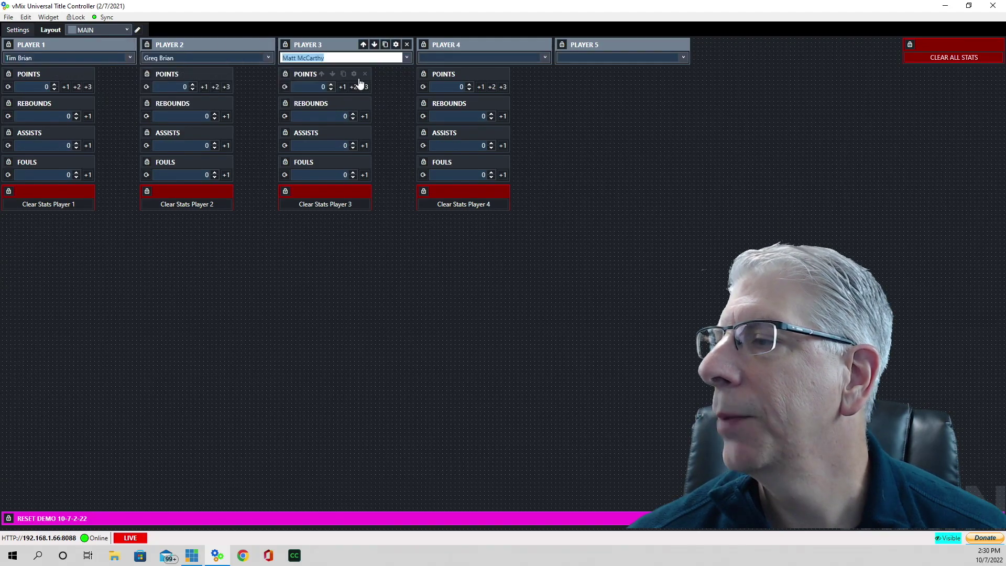
pyautogui.click(545, 57)
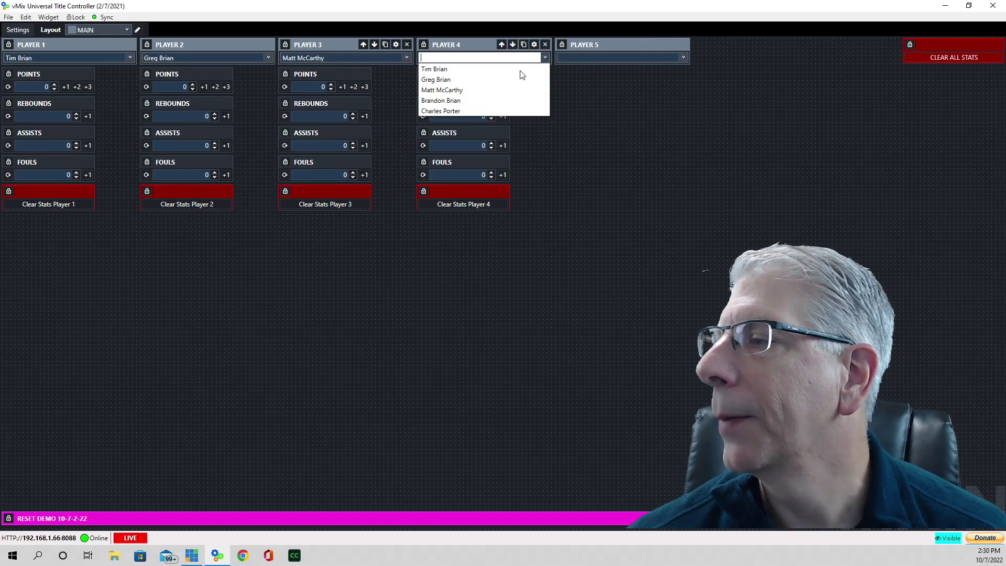
pyautogui.click(472, 100)
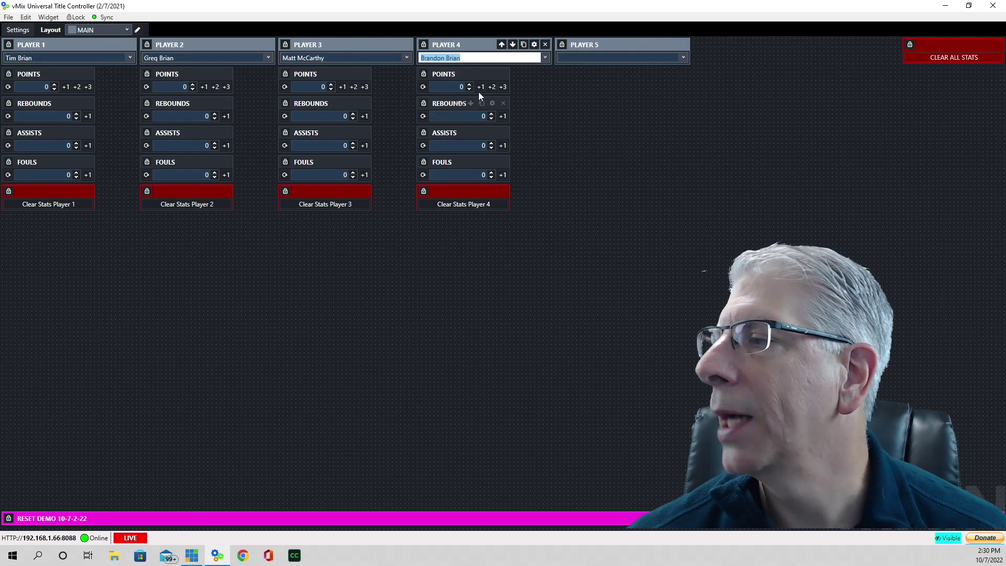
pyautogui.click(684, 57)
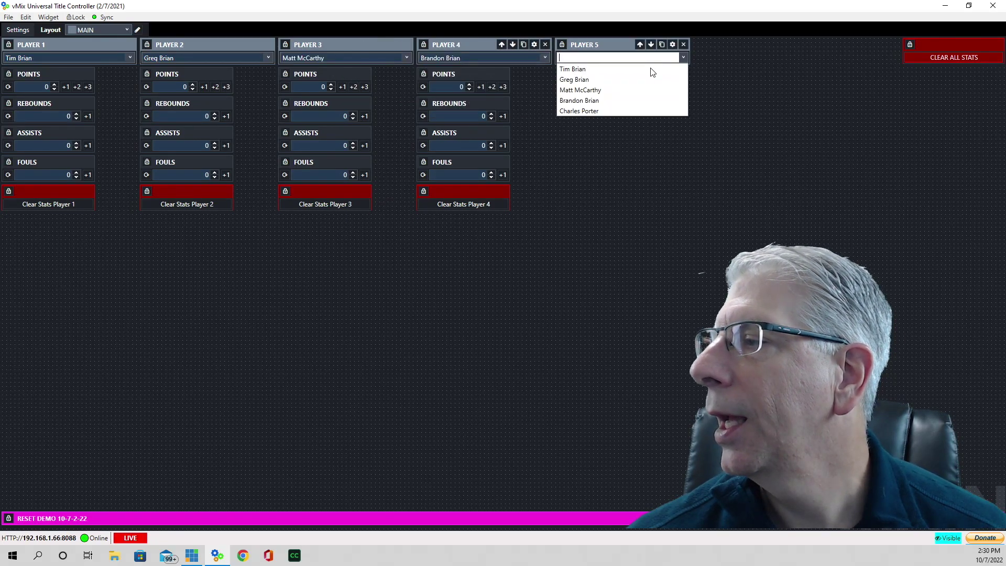
pyautogui.click(579, 111)
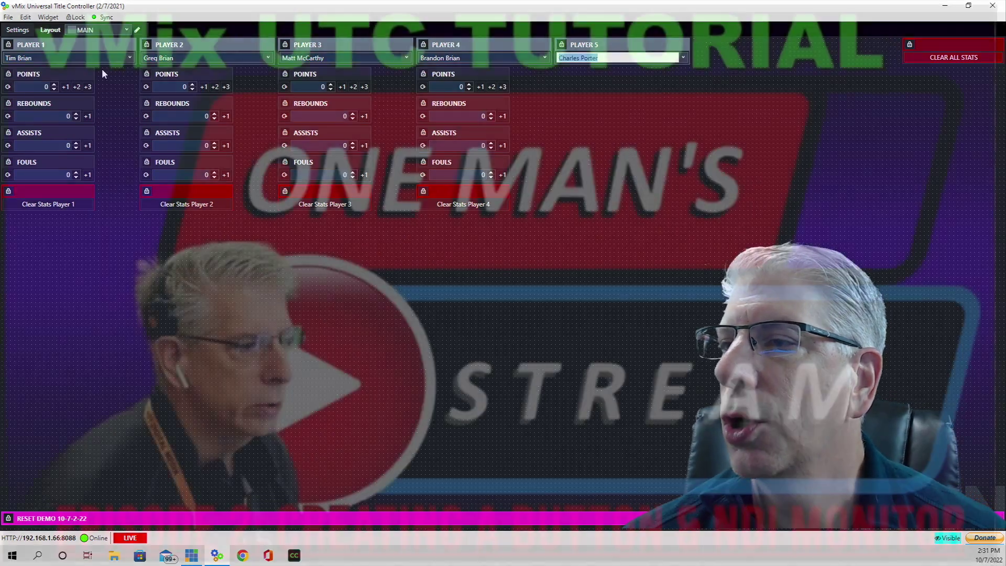
pyautogui.moveTo(77, 52)
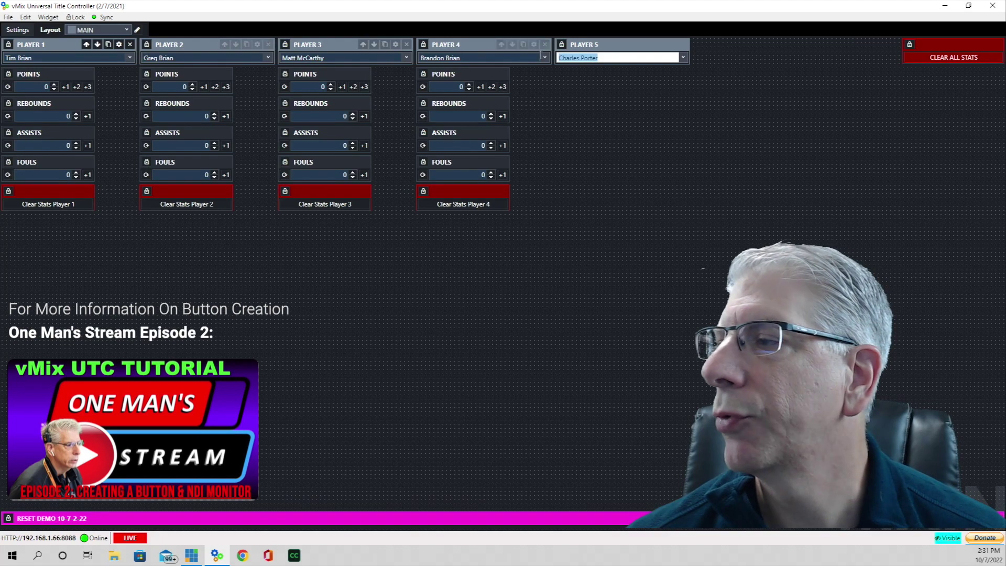
pyautogui.click(317, 263)
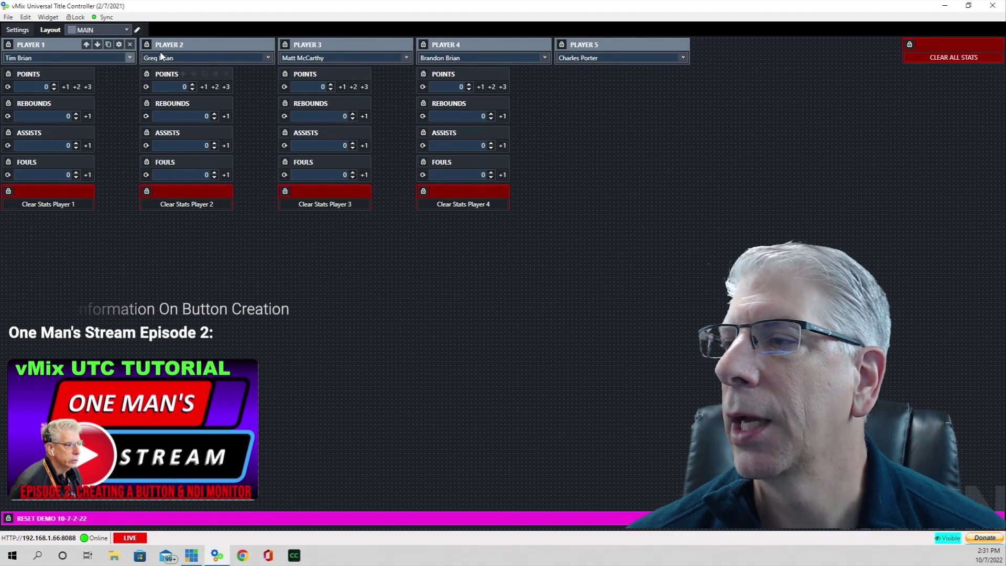
pyautogui.moveTo(213, 55)
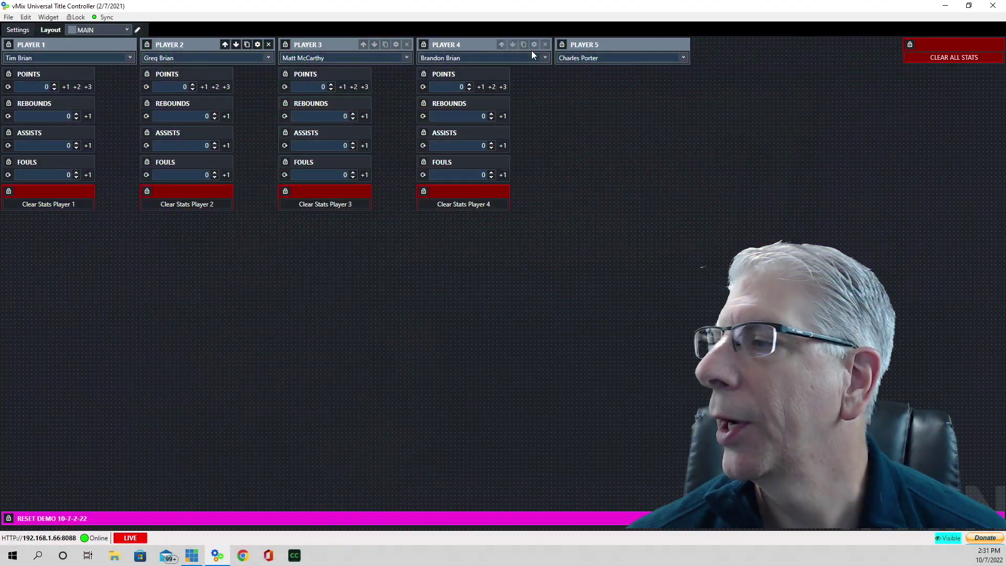
pyautogui.moveTo(645, 52)
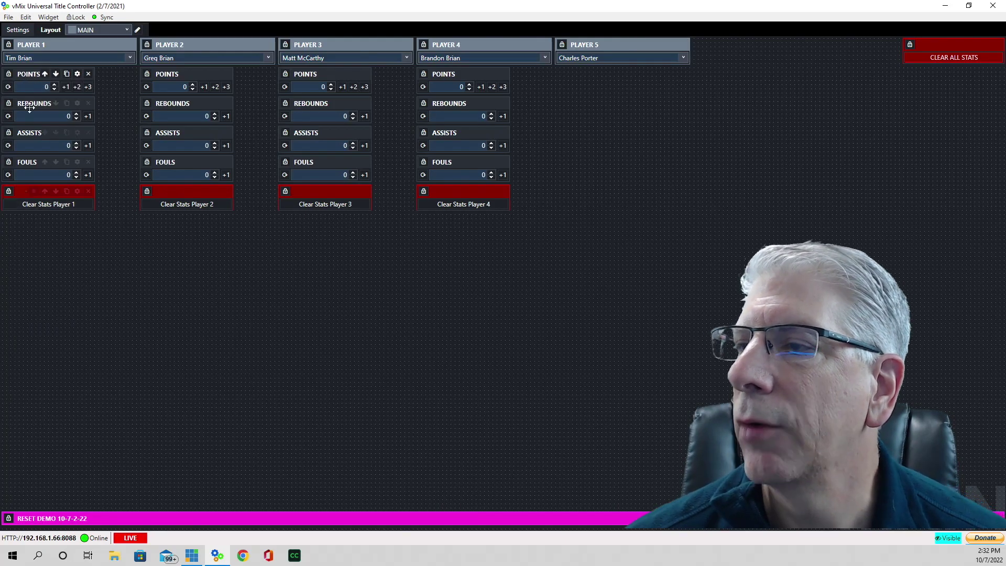
# Verify Player 1's POINTS counter has its Reset hotkey linked to CPP1 and close its settings
pyautogui.click(77, 73)
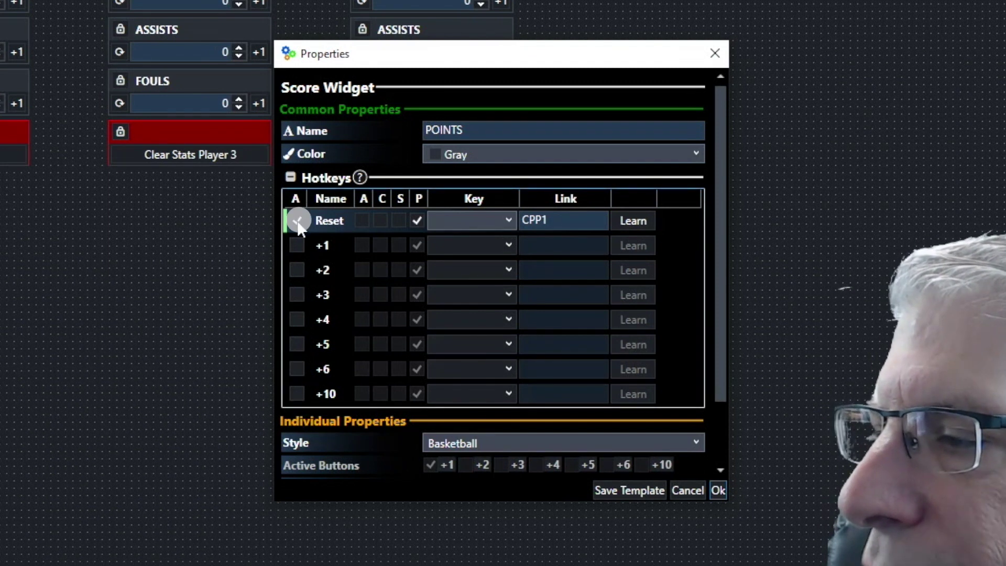
pyautogui.click(558, 221)
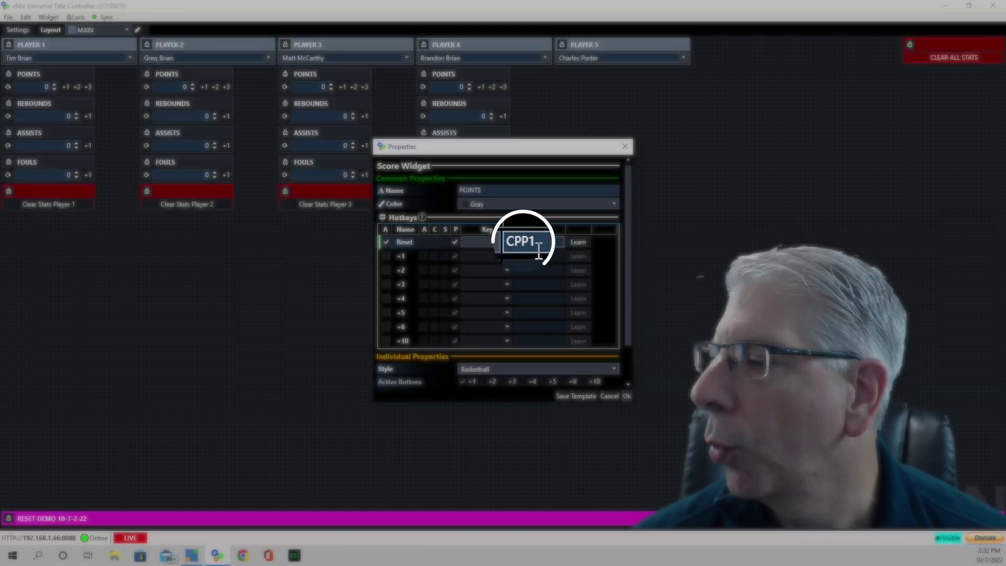
pyautogui.scroll(-3, 395, 323)
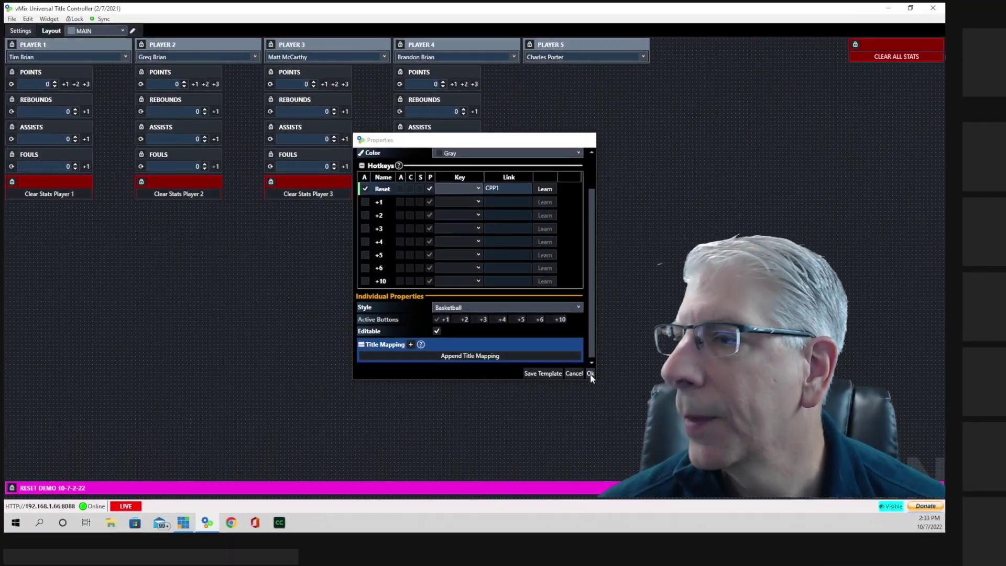
pyautogui.click(591, 374)
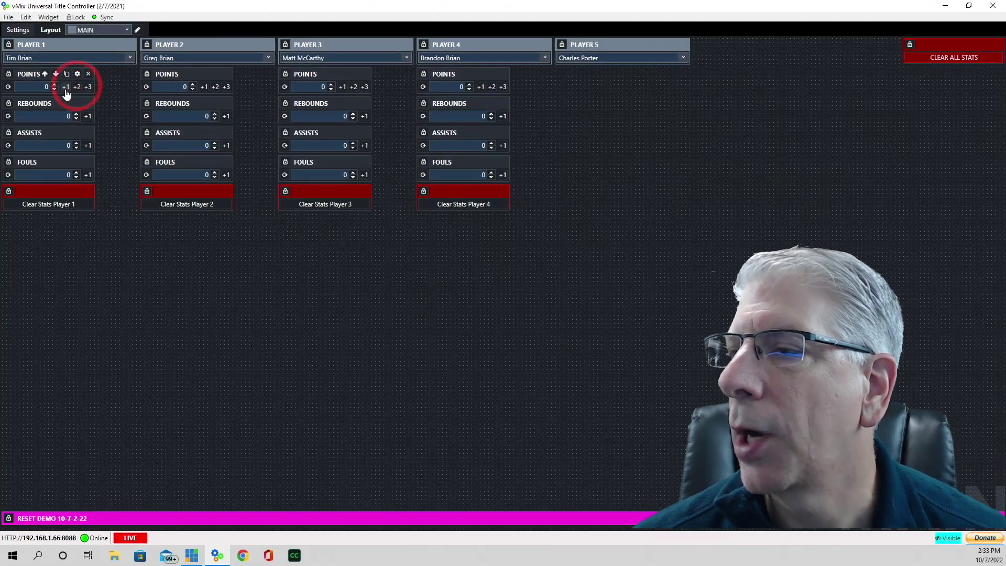
# Give Player 1 nine points with +3, then confirm REBOUNDS resets via CRP1 and ASSISTS via CAP1
pyautogui.click(88, 87)
pyautogui.click(88, 87)
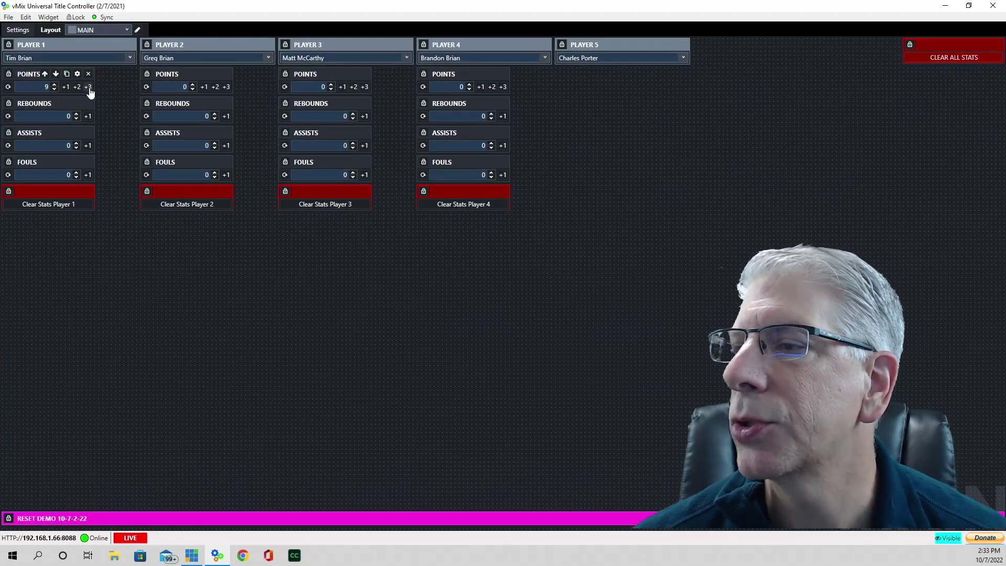
pyautogui.moveTo(77, 105)
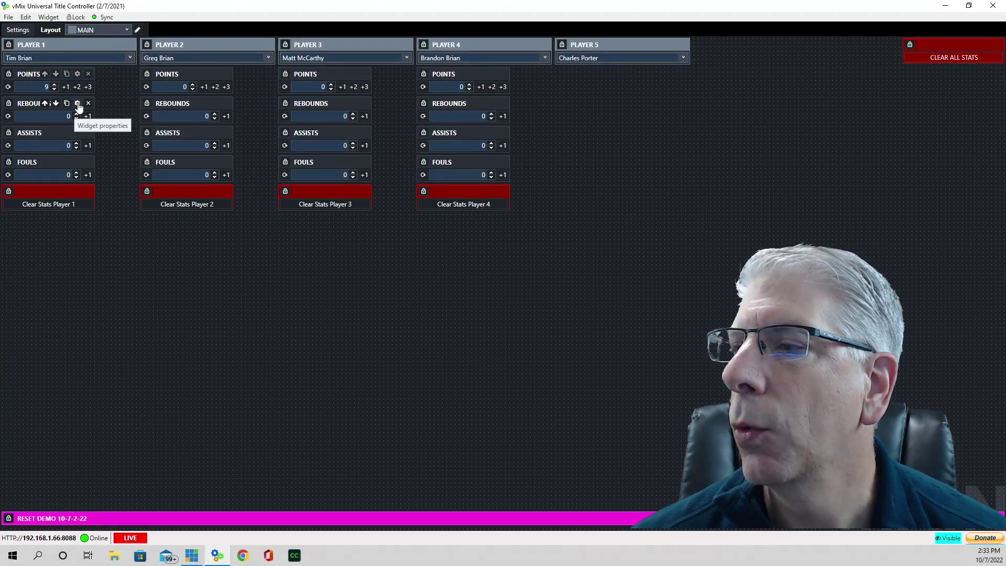
pyautogui.click(78, 104)
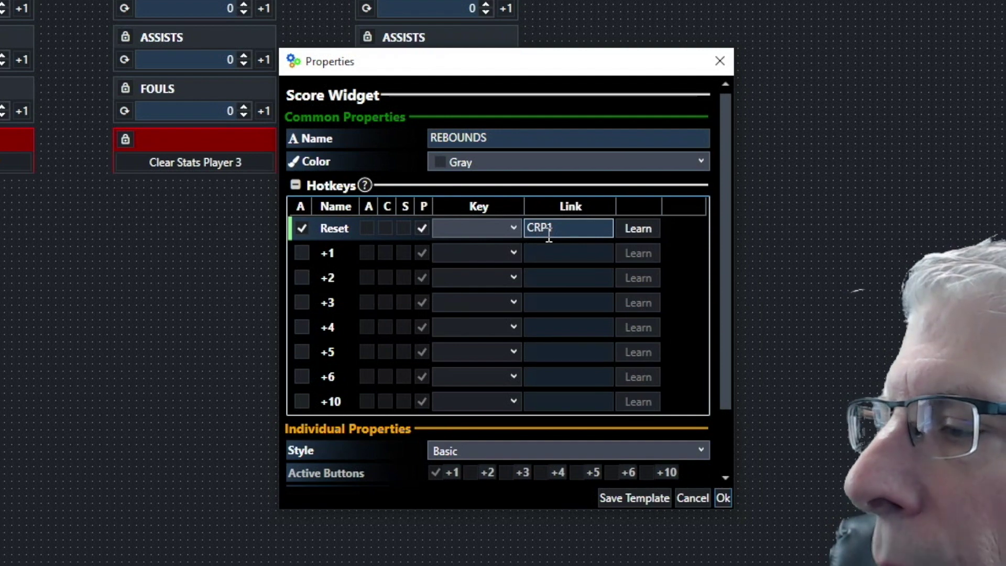
pyautogui.click(529, 236)
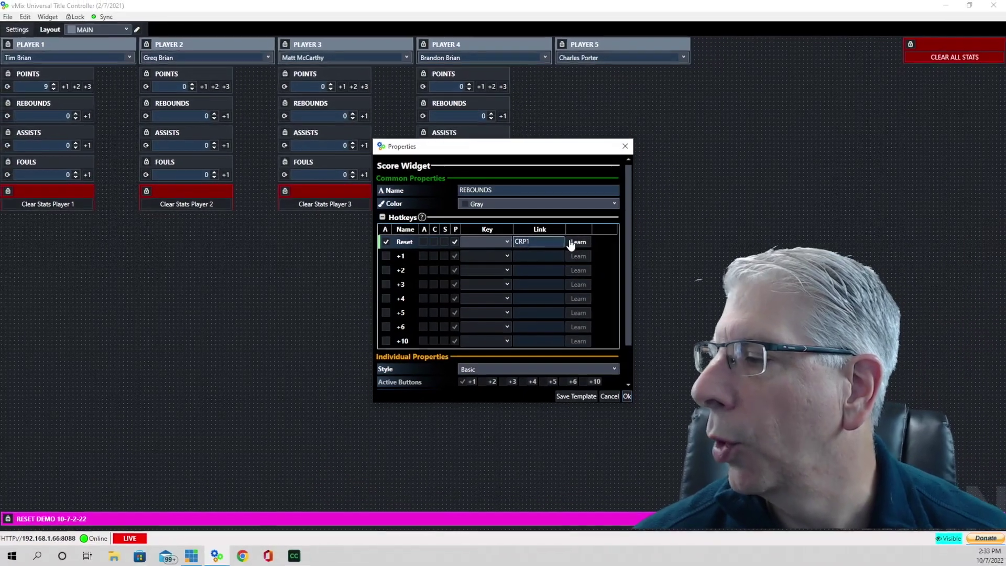
pyautogui.scroll(-2, 624, 226)
pyautogui.click(626, 396)
pyautogui.click(79, 135)
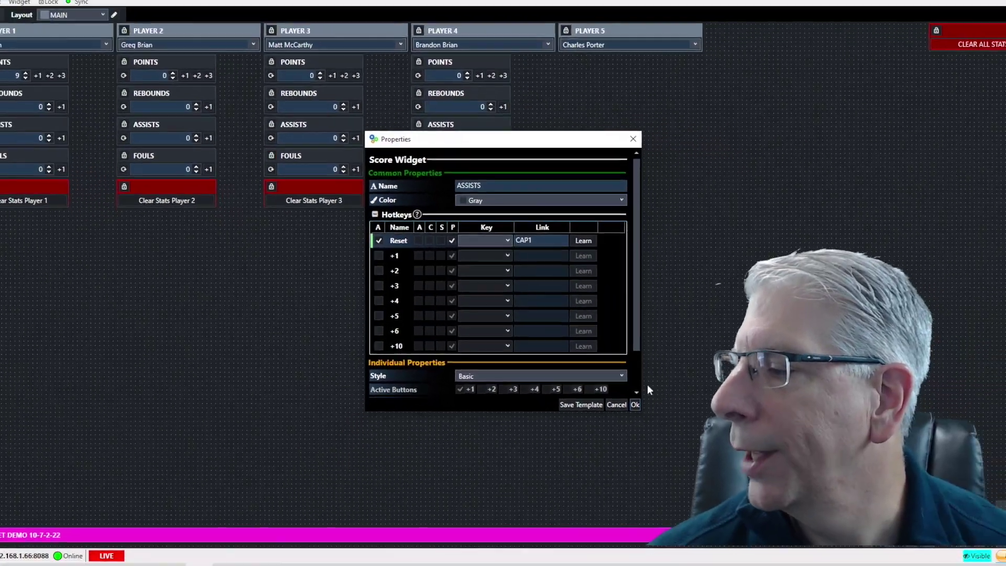
pyautogui.click(723, 497)
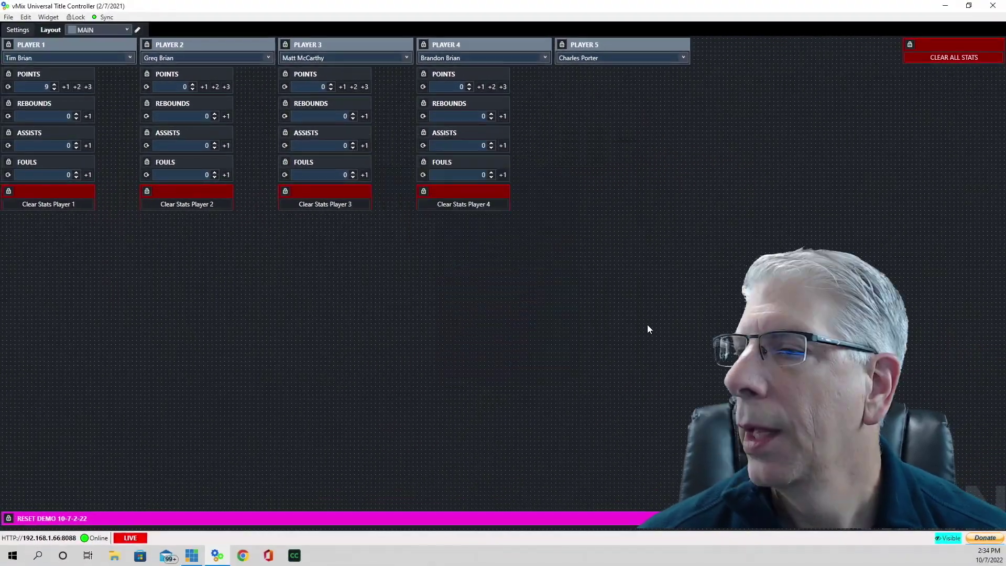
# Confirm the FOULS counter's Reset link is CFP1 and close its settings
pyautogui.moveTo(64, 164)
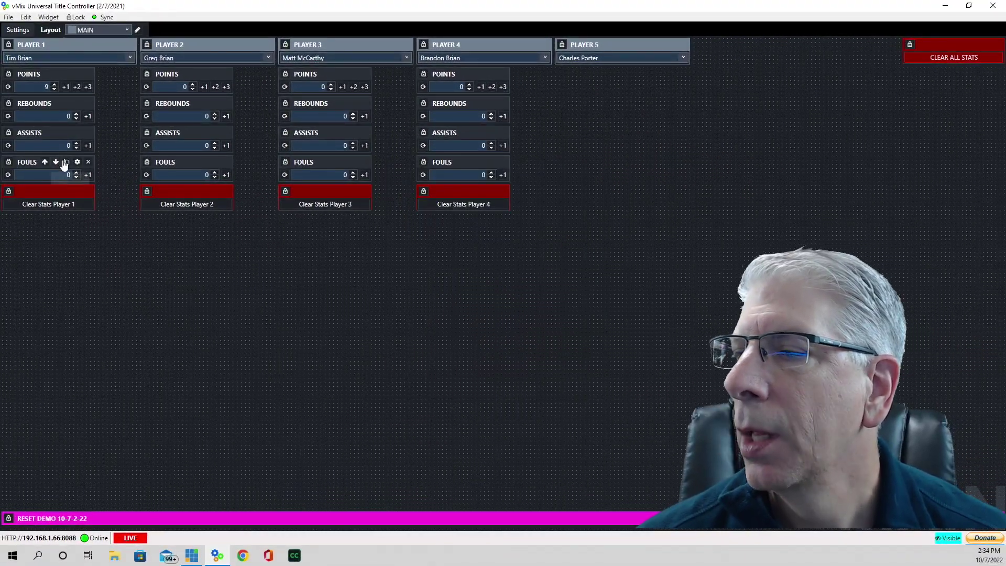
pyautogui.click(78, 164)
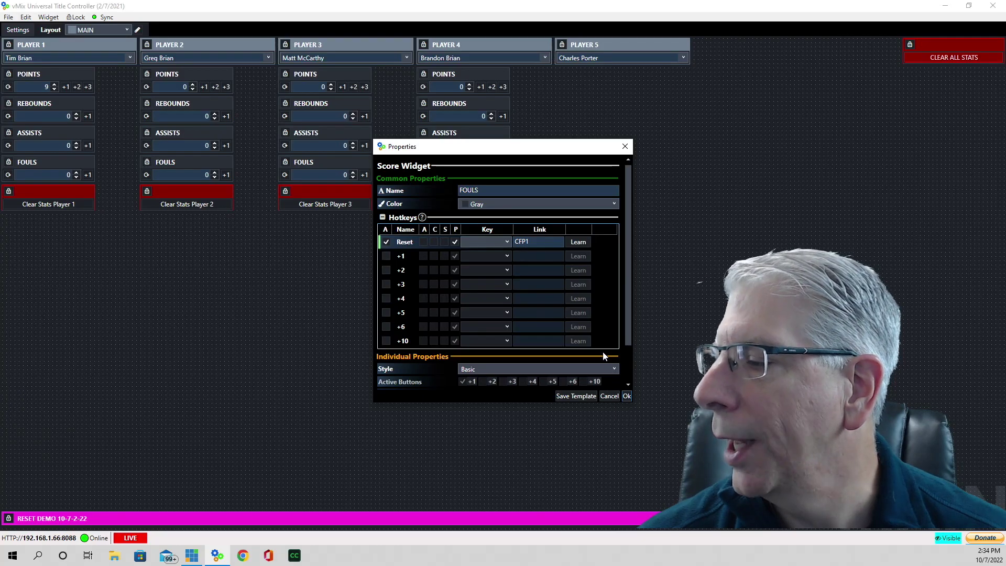
pyautogui.click(627, 396)
# Bump Player 1's test stats to 5 rebounds, 2 assists and 3 fouls
pyautogui.click(87, 116)
pyautogui.click(87, 115)
pyautogui.click(88, 116)
pyautogui.click(88, 116)
pyautogui.click(88, 115)
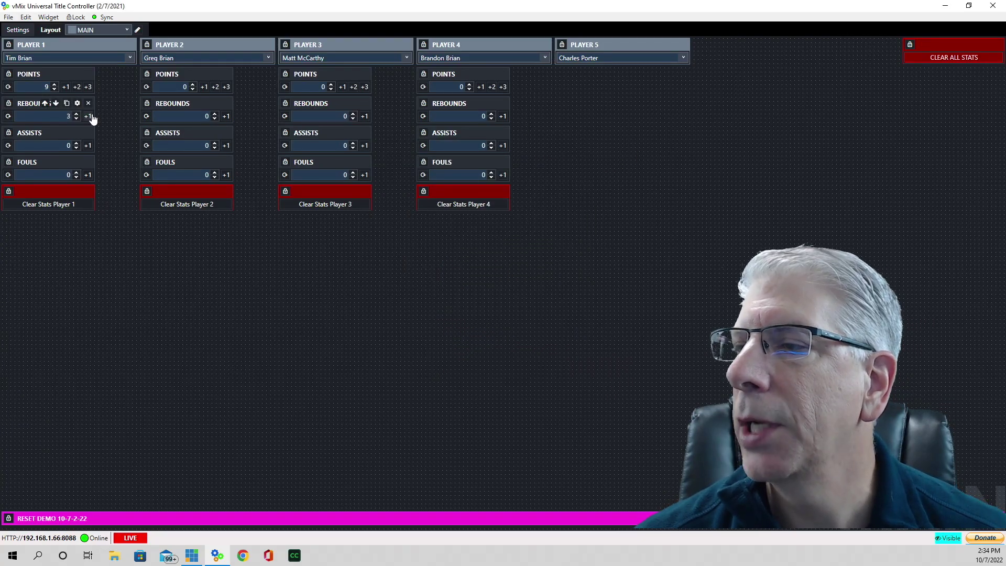
pyautogui.click(87, 145)
pyautogui.click(87, 145)
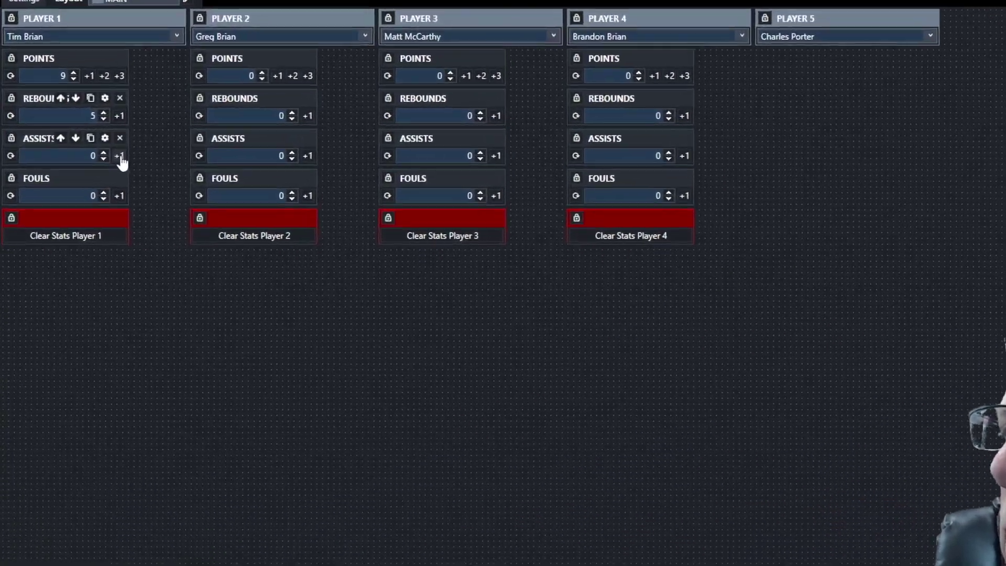
pyautogui.click(150, 215)
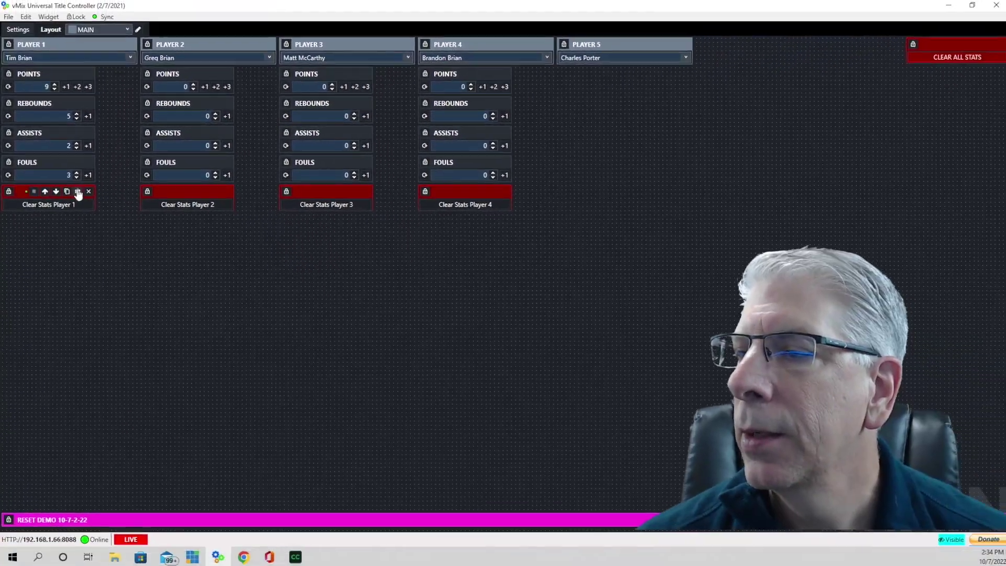
# Review Clear Stats Player 1's CSP1 trigger and its Script Constructor, keeping ExecLink as command #0
pyautogui.click(135, 247)
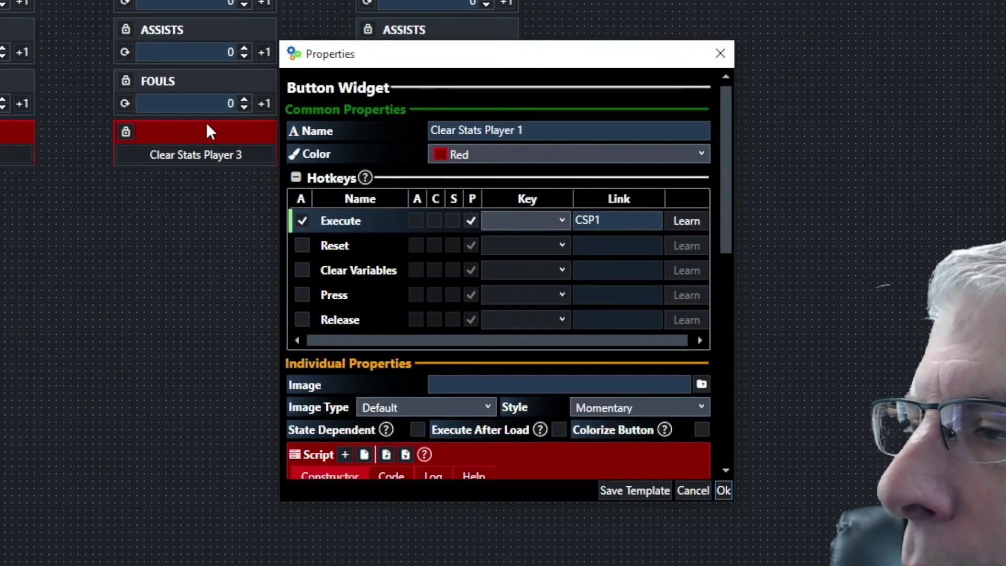
pyautogui.click(451, 132)
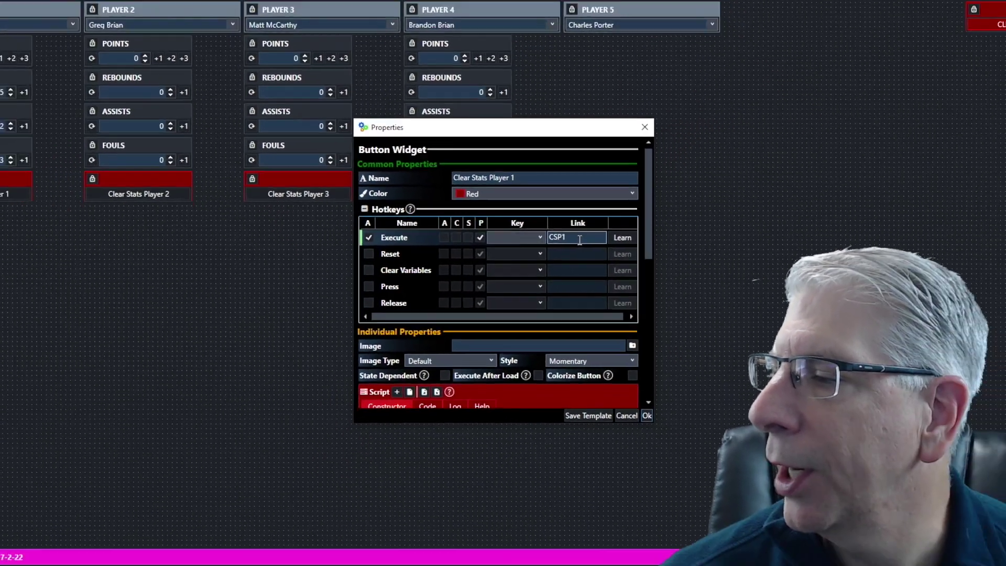
pyautogui.scroll(-5, 571, 290)
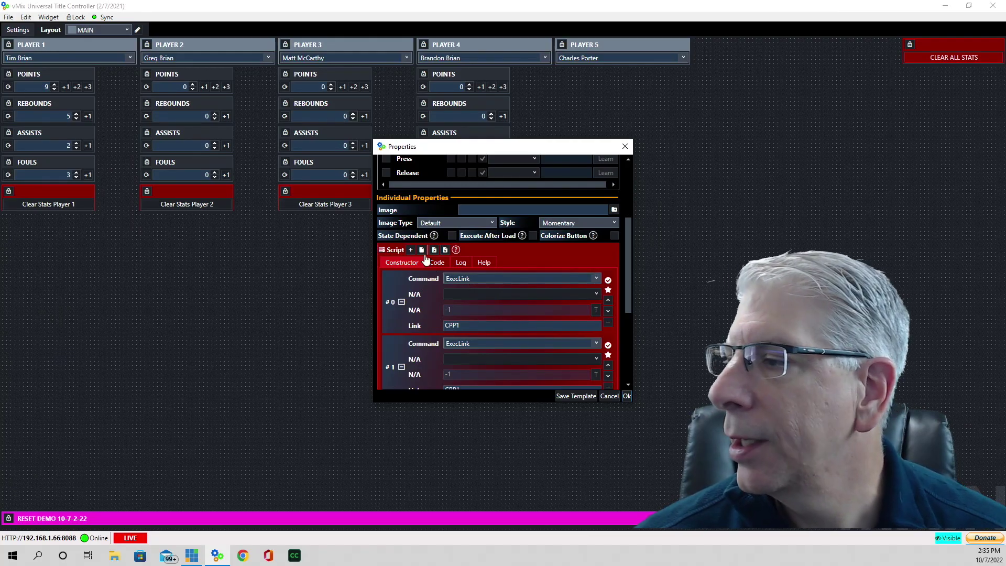
pyautogui.click(412, 251)
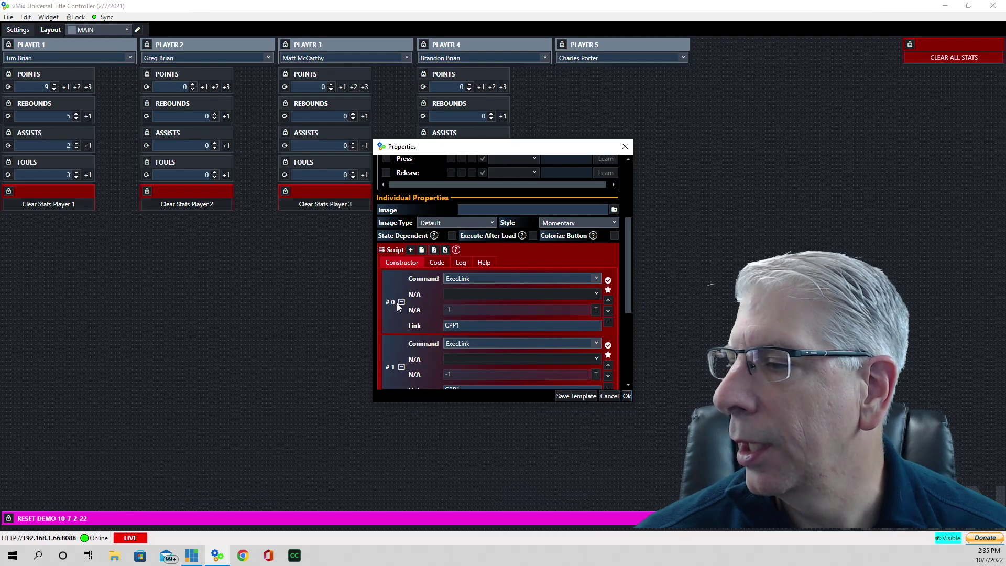
pyautogui.scroll(-5, 412, 352)
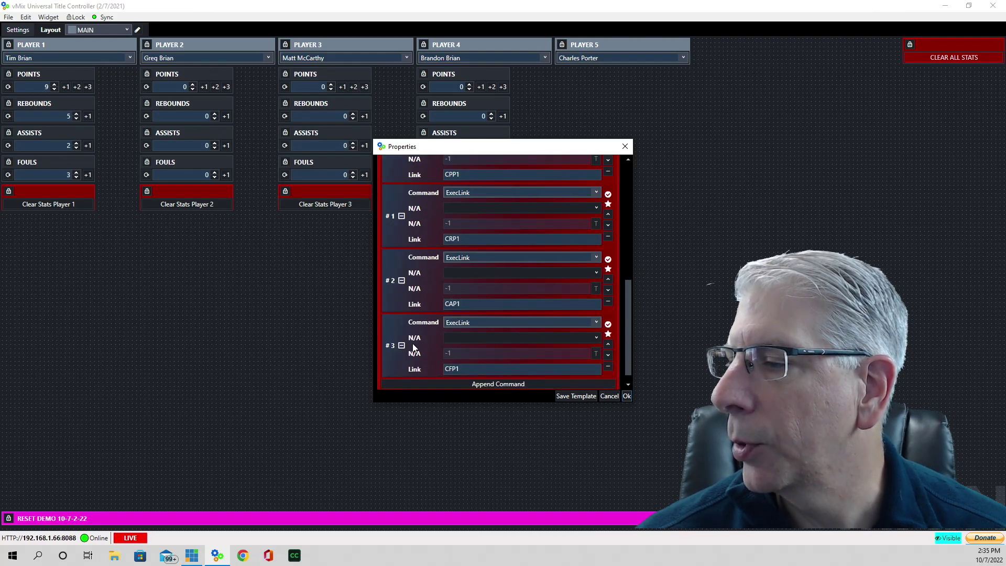
pyautogui.scroll(4, 469, 344)
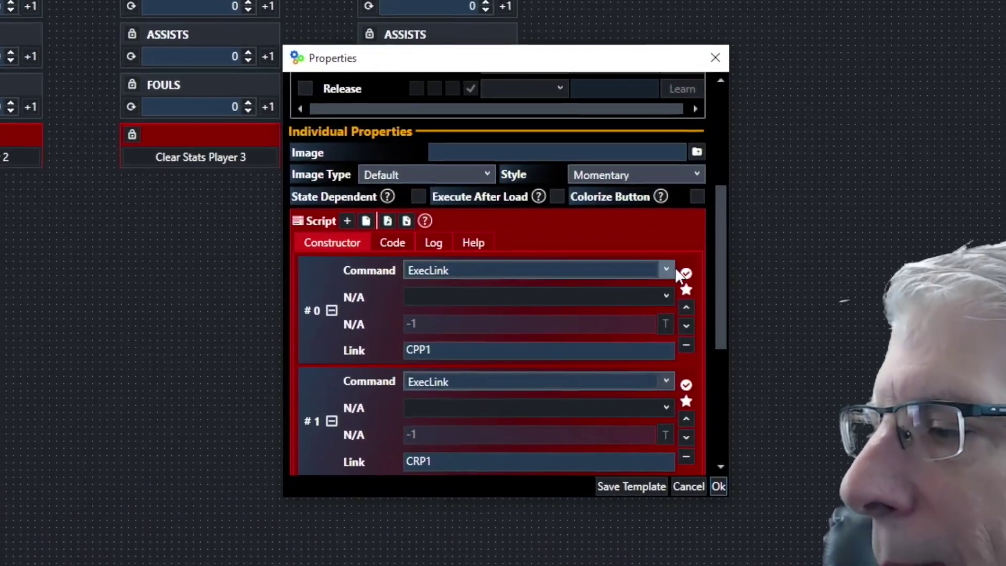
pyautogui.click(669, 270)
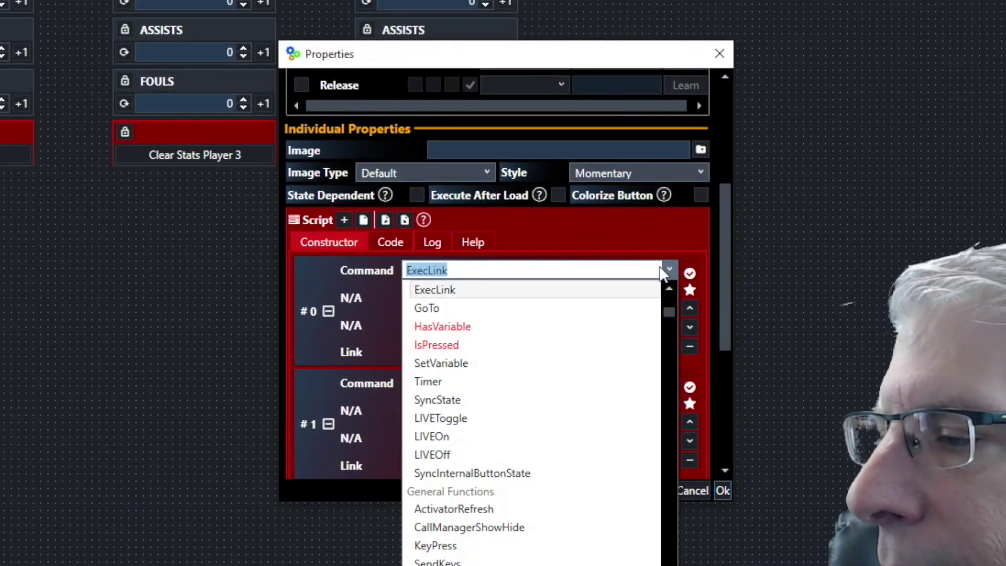
pyautogui.click(474, 289)
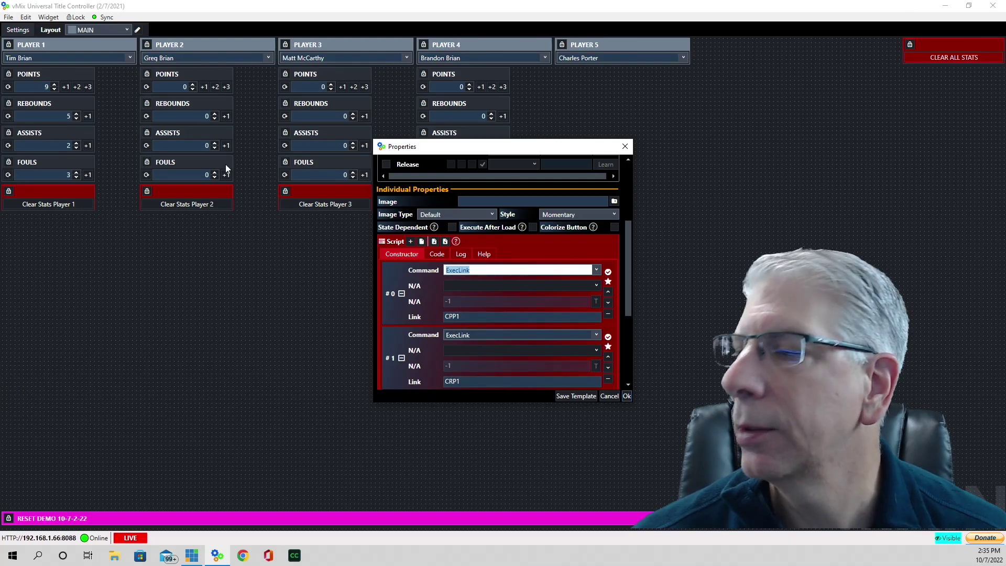
# Compare the script's CPP1 and CRP1 links with the POINTS and REBOUNDS counters, then reopen the script
pyautogui.click(628, 396)
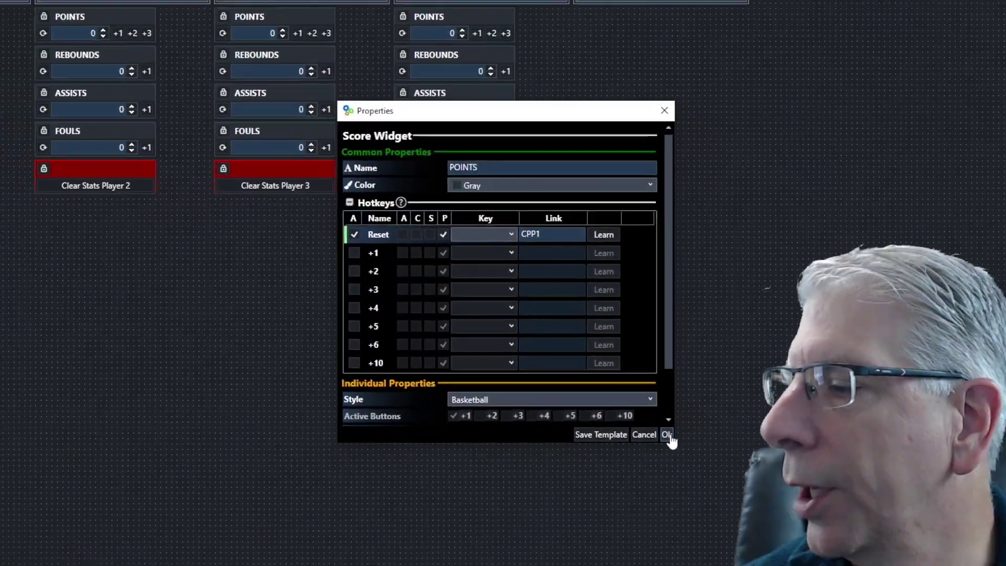
pyautogui.click(728, 493)
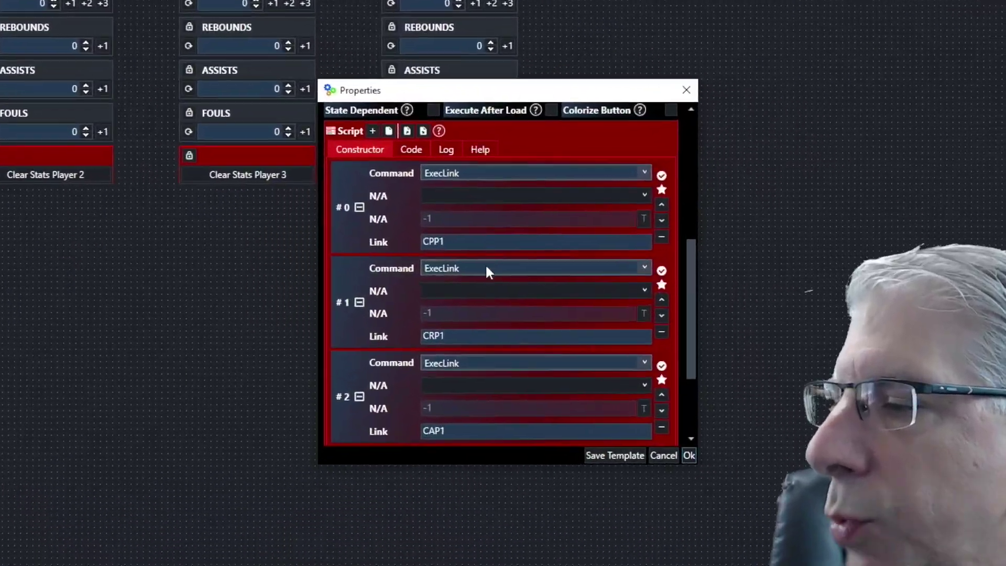
pyautogui.click(468, 318)
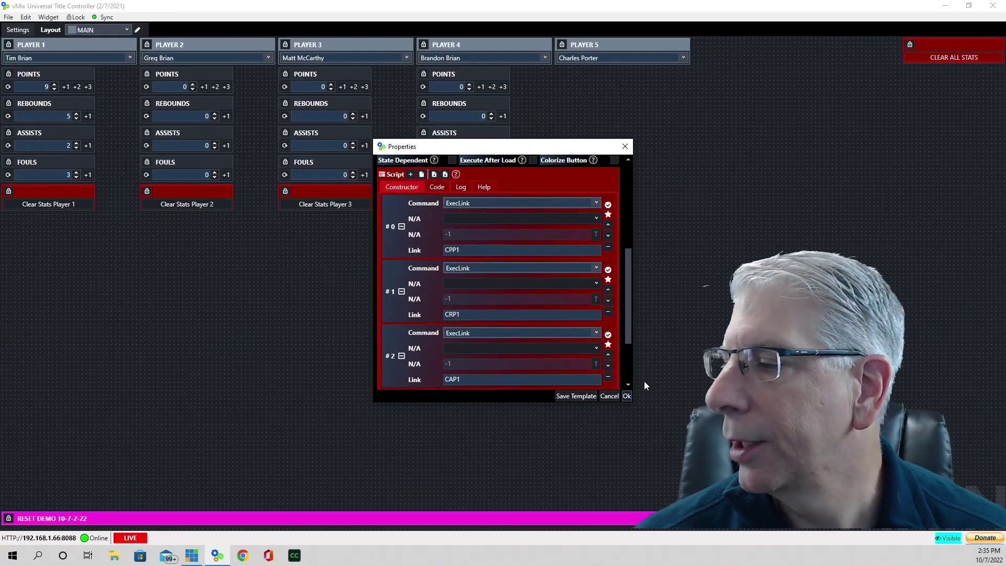
pyautogui.click(626, 396)
pyautogui.click(78, 103)
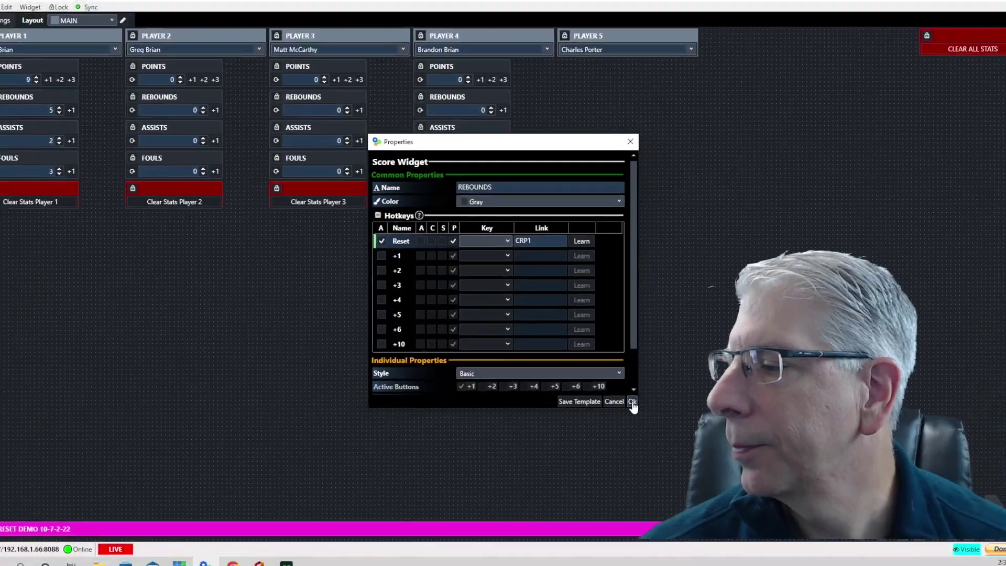
pyautogui.click(633, 402)
pyautogui.click(60, 189)
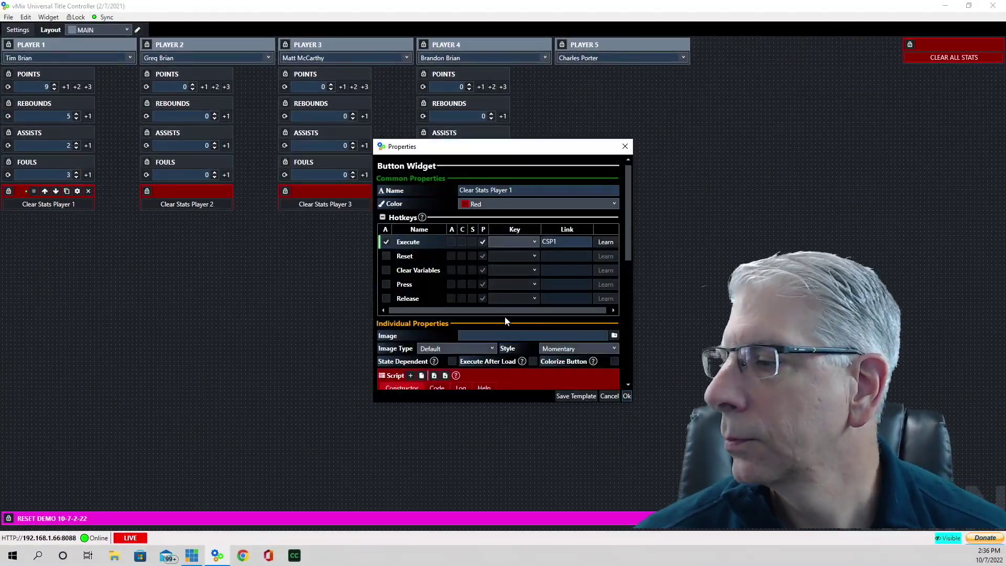
pyautogui.scroll(-5, 505, 319)
pyautogui.scroll(-3, 505, 319)
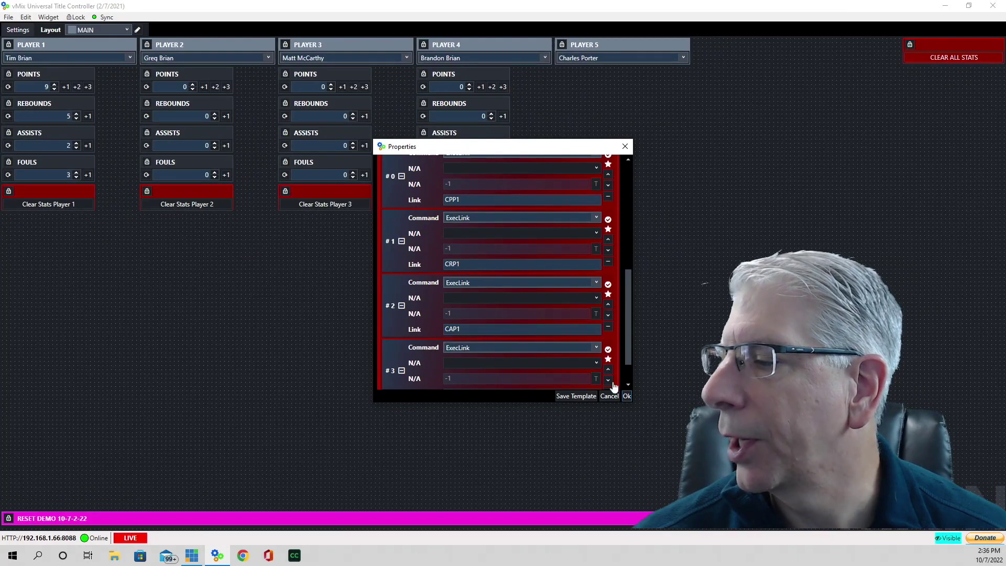
# Confirm the ASSISTS counter's Reset link is CAP1
pyautogui.click(627, 397)
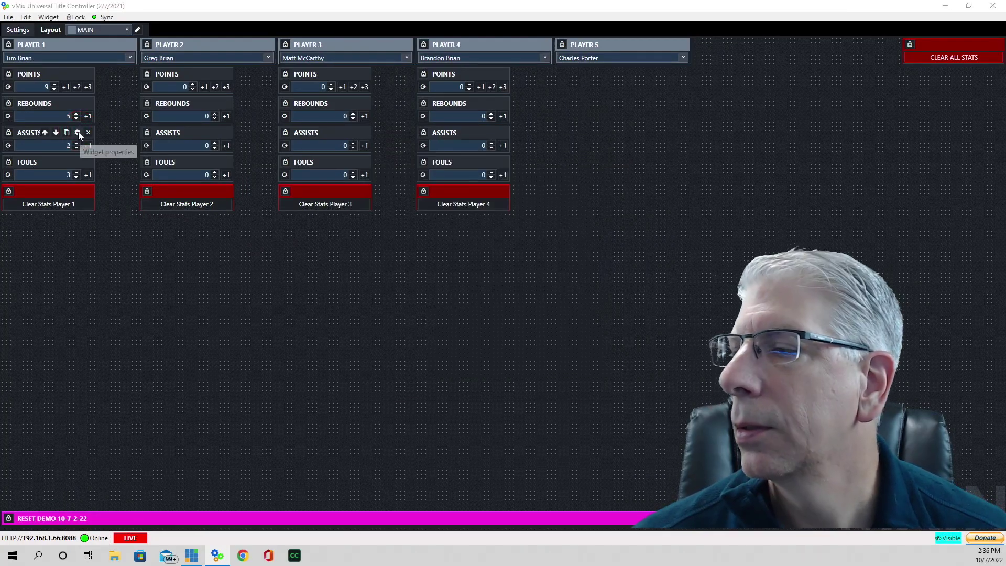
pyautogui.click(78, 131)
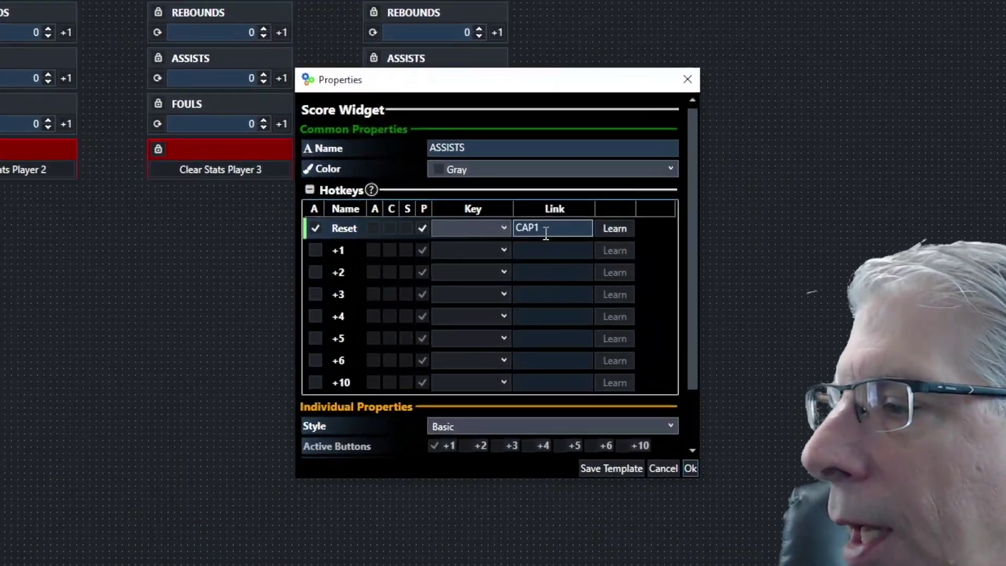
pyautogui.click(525, 232)
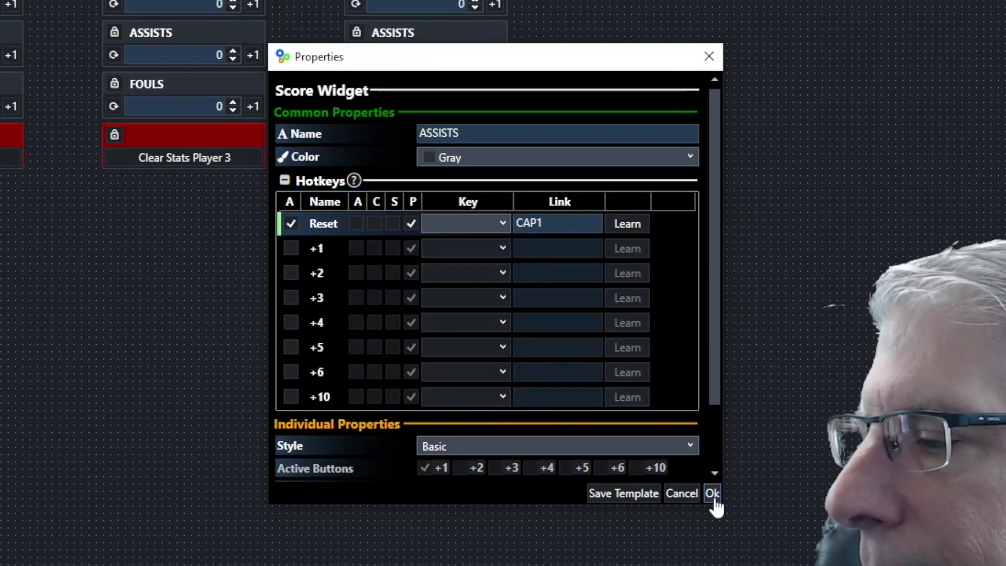
pyautogui.click(713, 496)
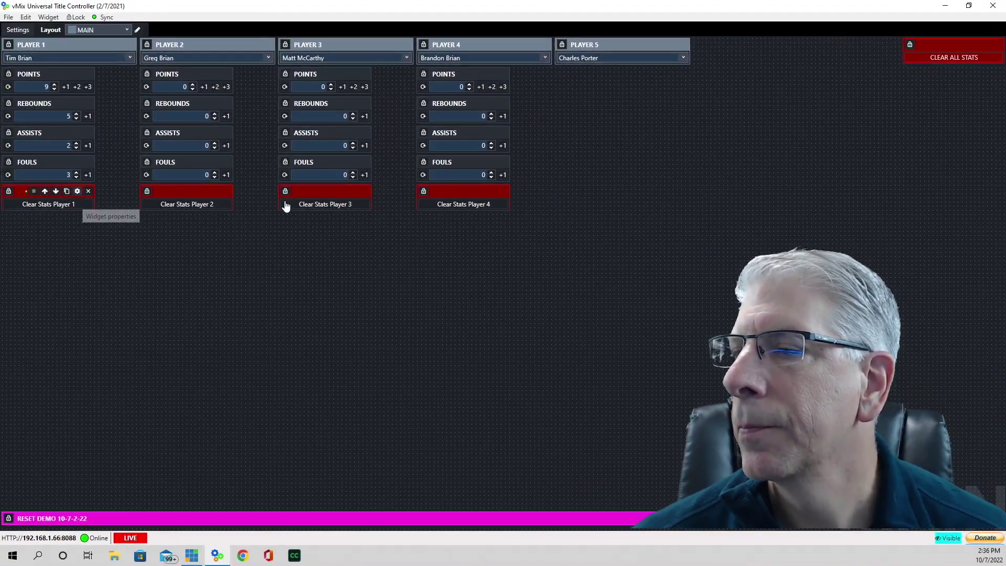
# Find CFP1 as ExecLink command #3 in Clear Stats Player 1's script and close its settings
pyautogui.click(77, 191)
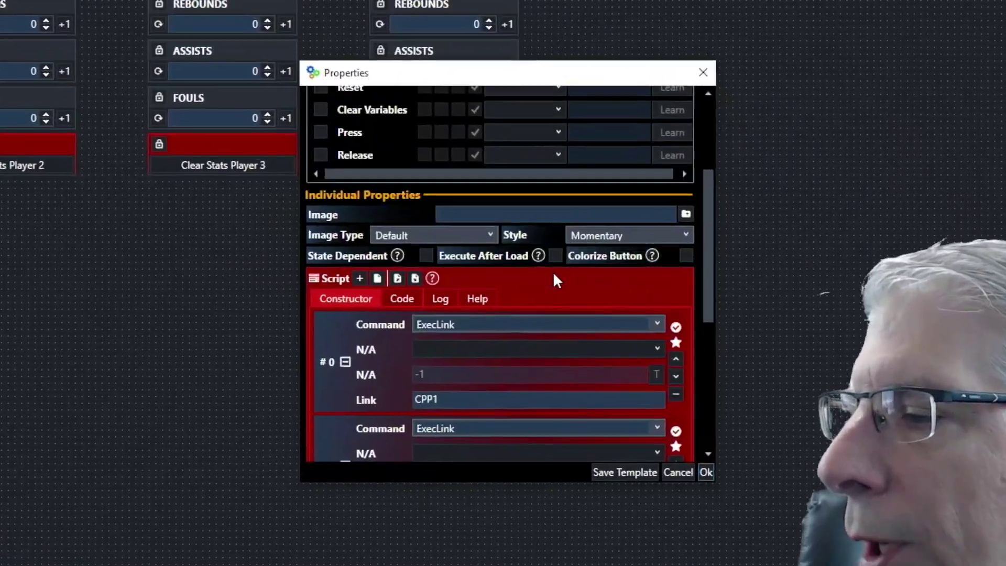
pyautogui.scroll(-5, 554, 273)
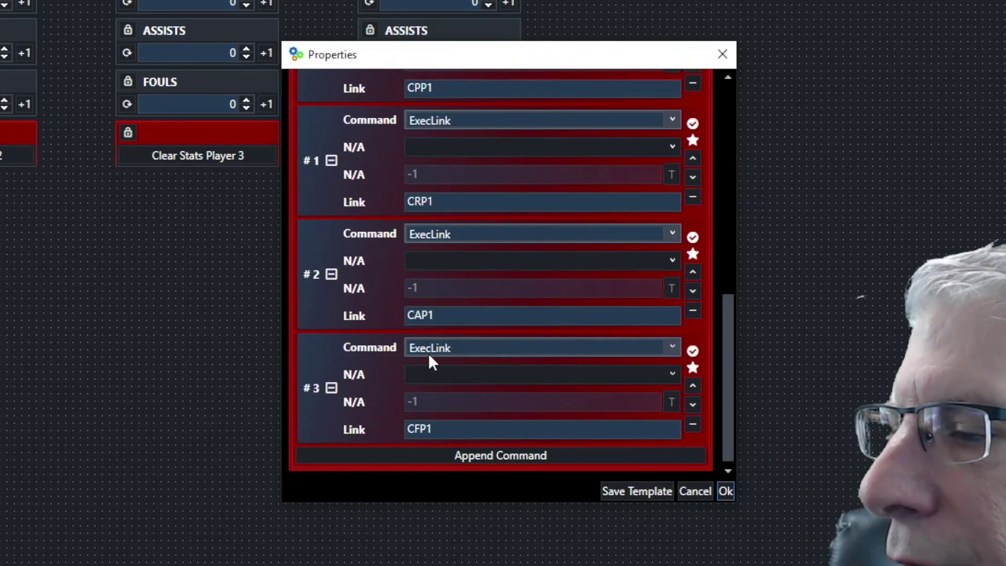
pyautogui.click(415, 430)
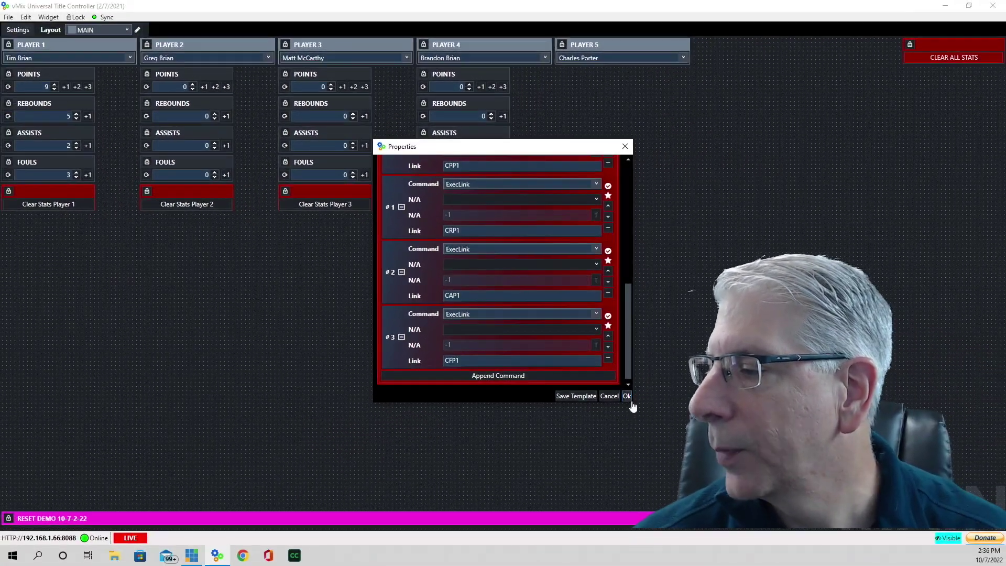
pyautogui.click(626, 397)
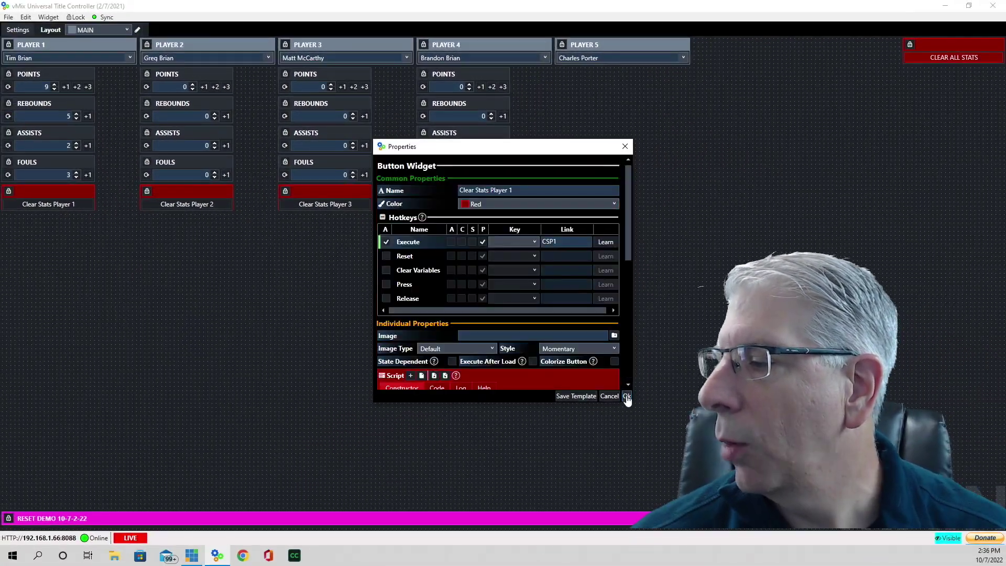
pyautogui.click(627, 396)
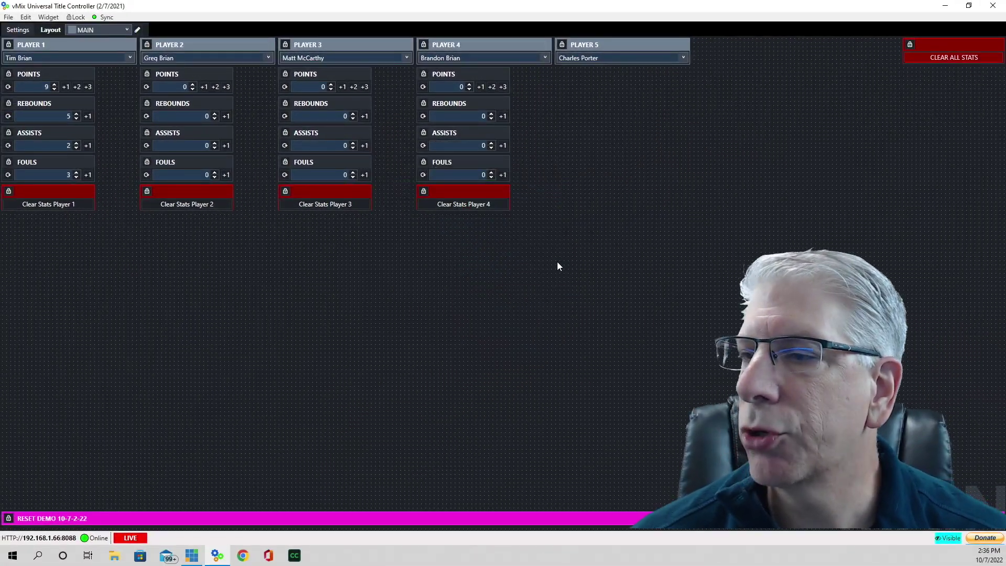
# Clear Player 1's points, rebounds, assists and fouls to 0 with the Clear Stats Player 1 button
pyautogui.moveTo(46, 204)
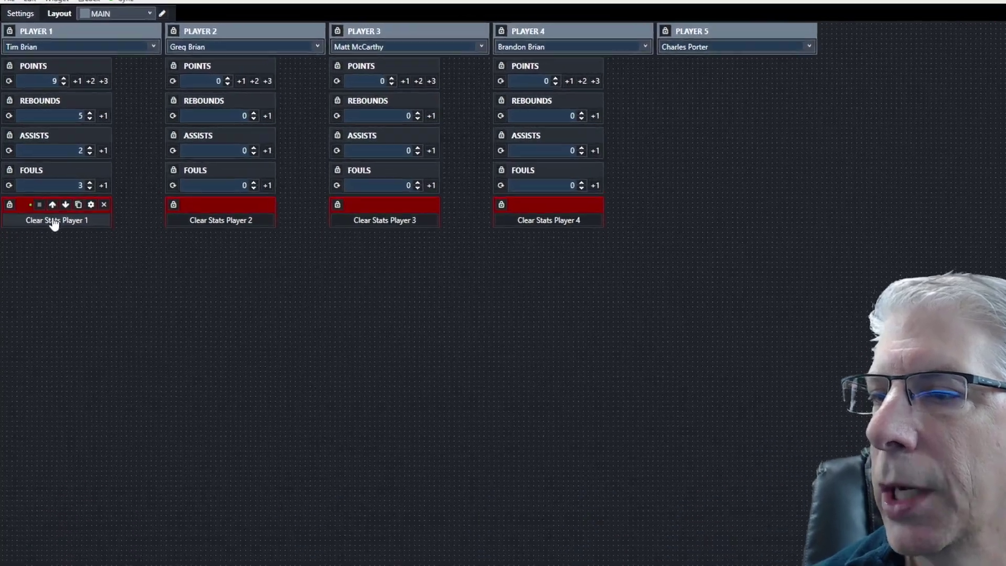
pyautogui.click(79, 270)
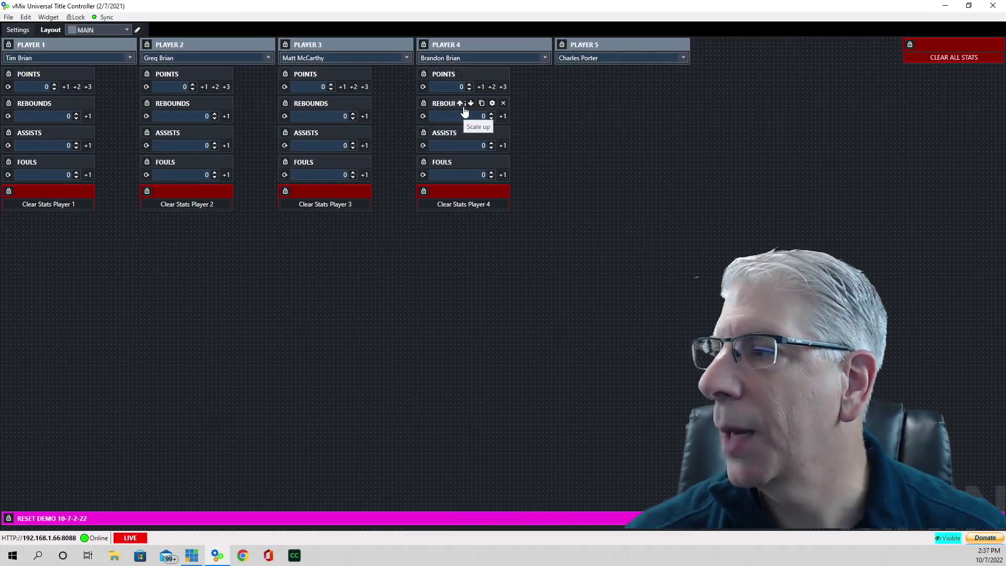
# Copy Player 4's POINTS counter into Player 5, named POINTS with Reset link CPP5
pyautogui.click(481, 74)
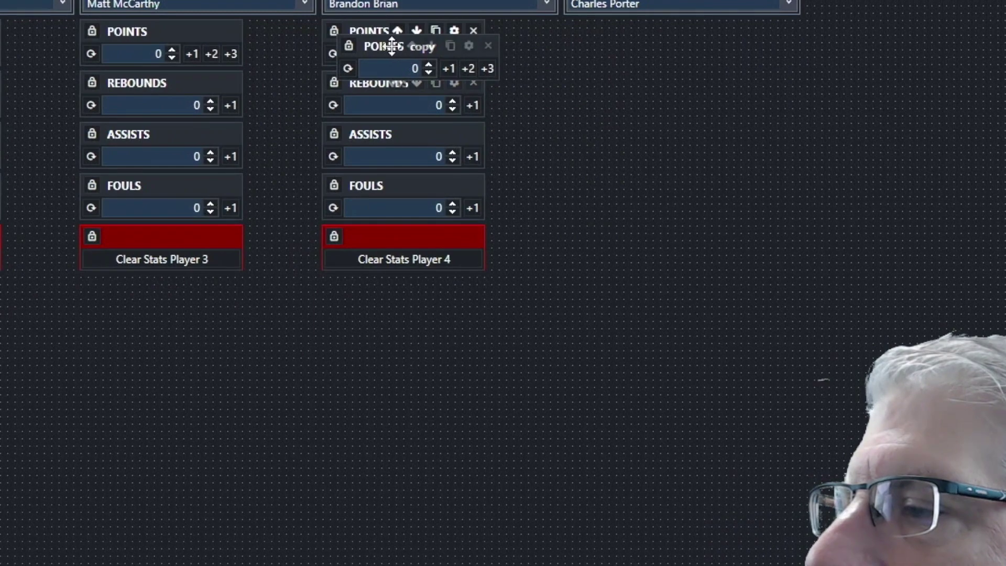
pyautogui.moveTo(398, 46); pyautogui.dragTo(617, 34)
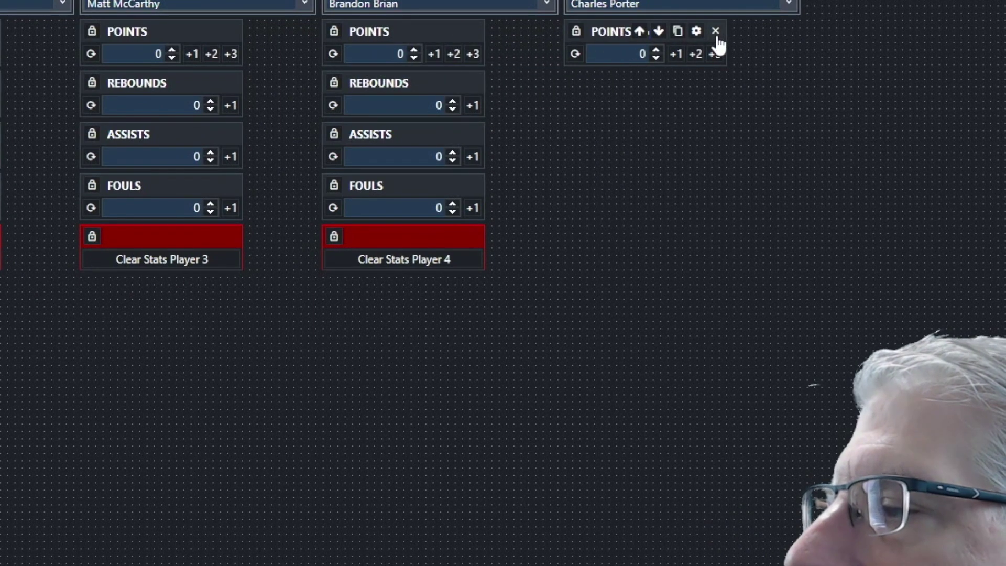
pyautogui.click(697, 33)
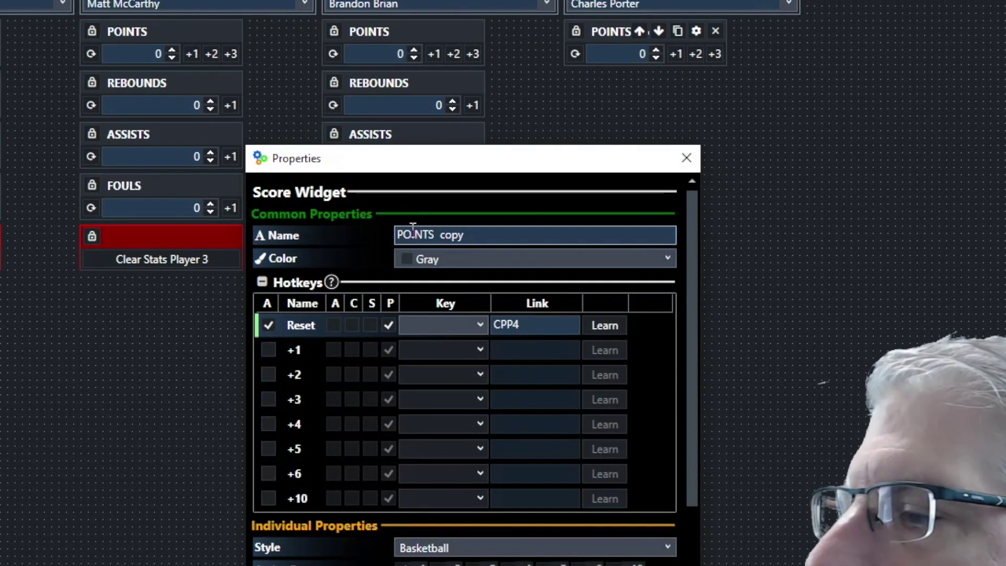
pyautogui.click(478, 237)
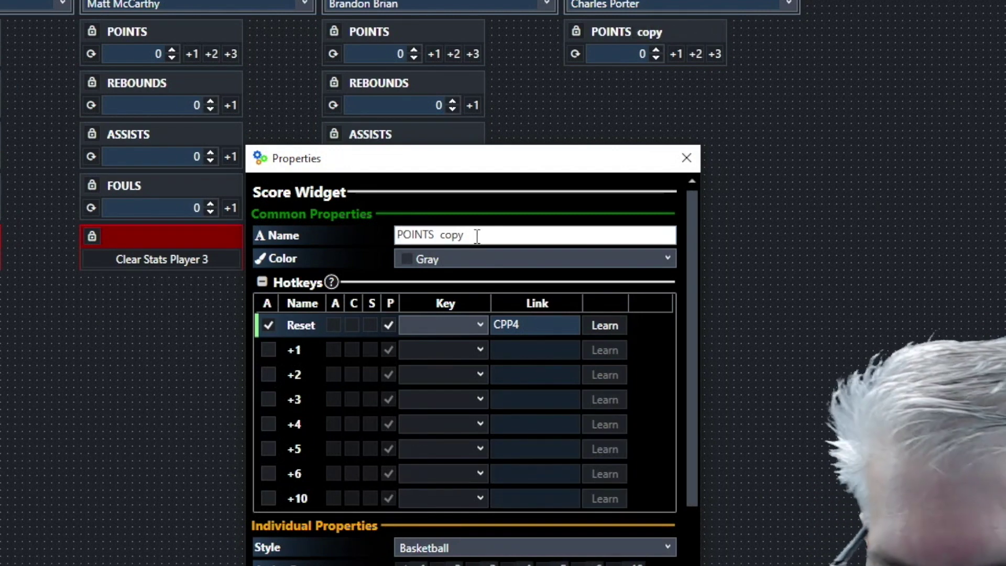
pyautogui.press('BackSpace')
pyautogui.press('BackSpace')
pyautogui.press('BackSpace')
pyautogui.press('BackSpace')
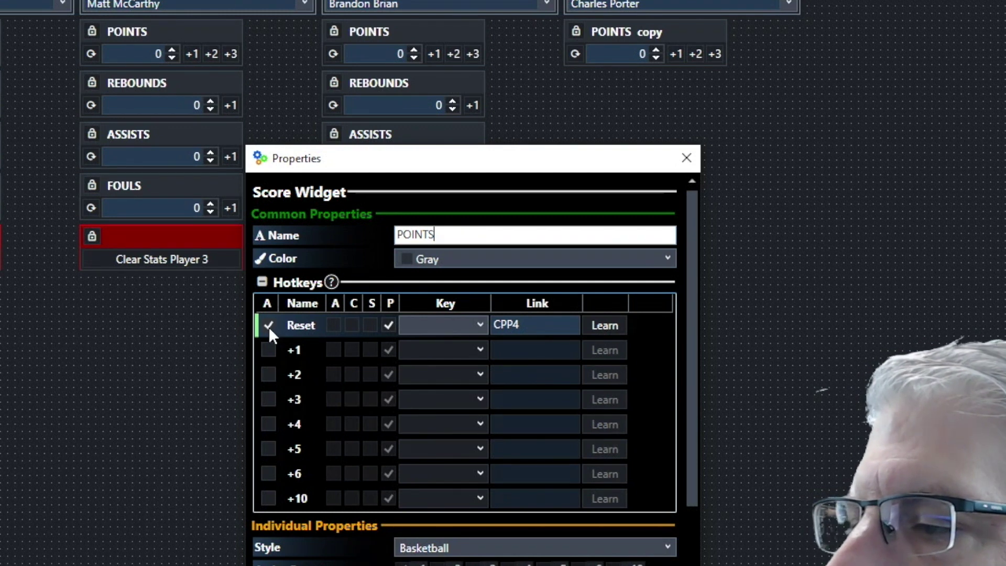
pyautogui.click(533, 326)
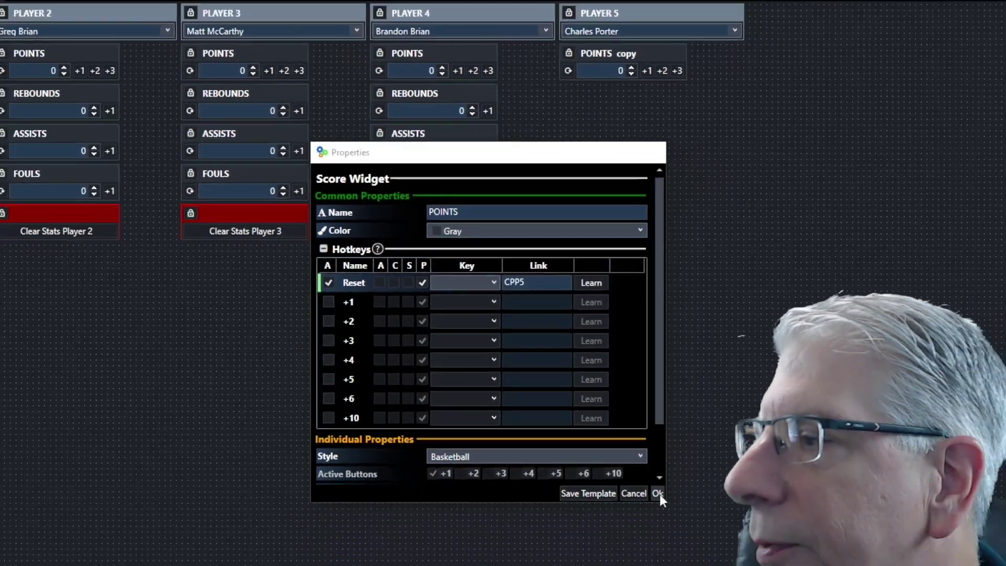
pyautogui.click(683, 565)
# Copy the REBOUNDS counter under Player 5's POINTS, named REBOUNDS with Reset link CRP5
pyautogui.click(437, 83)
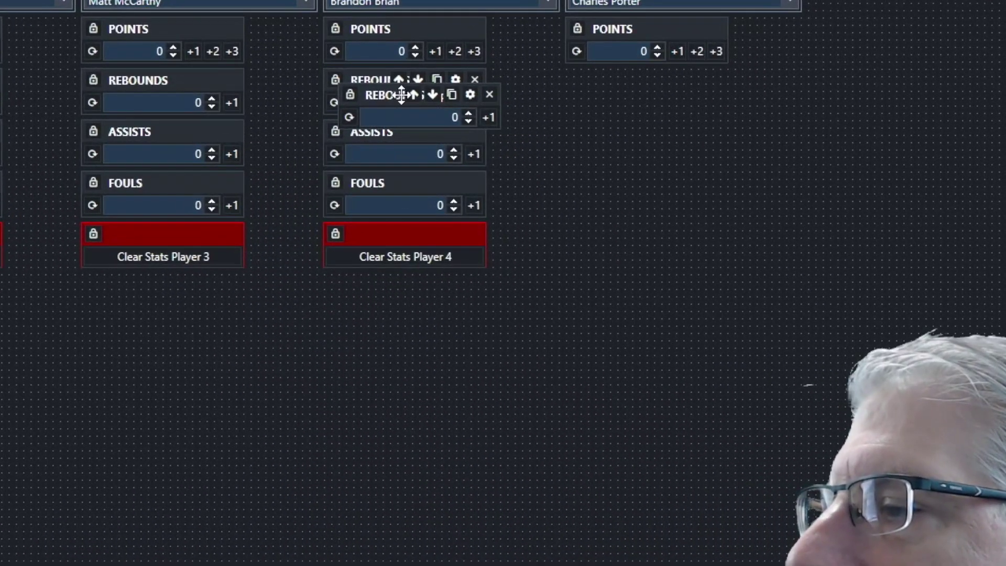
pyautogui.moveTo(402, 95); pyautogui.dragTo(592, 80)
pyautogui.moveTo(619, 73); pyautogui.dragTo(626, 80)
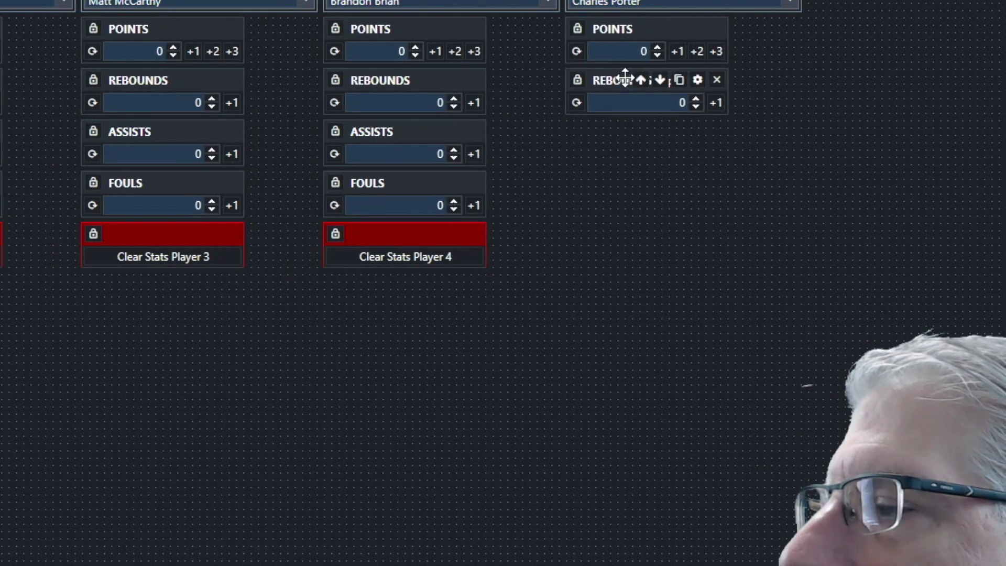
pyautogui.click(697, 79)
pyautogui.click(508, 233)
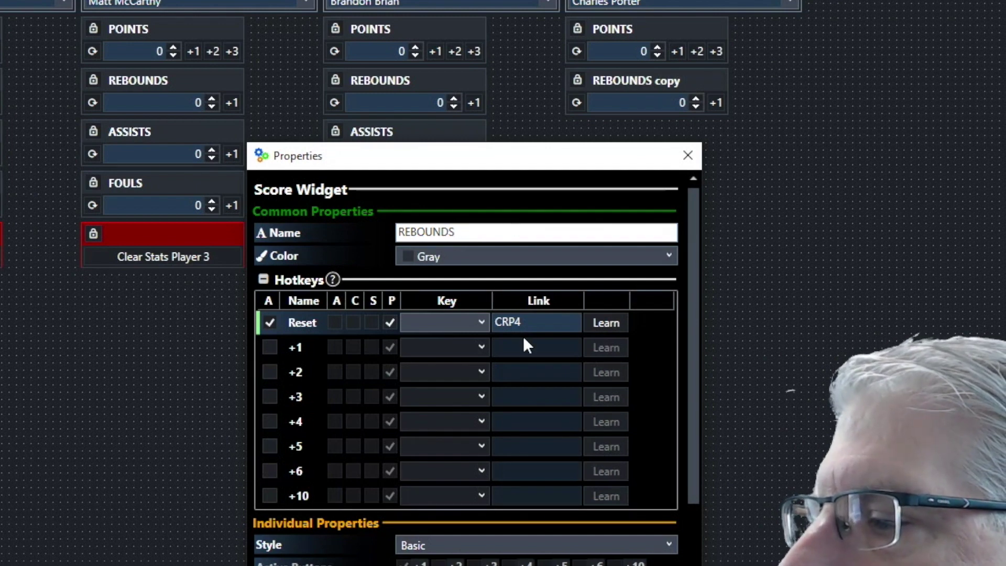
pyautogui.click(535, 324)
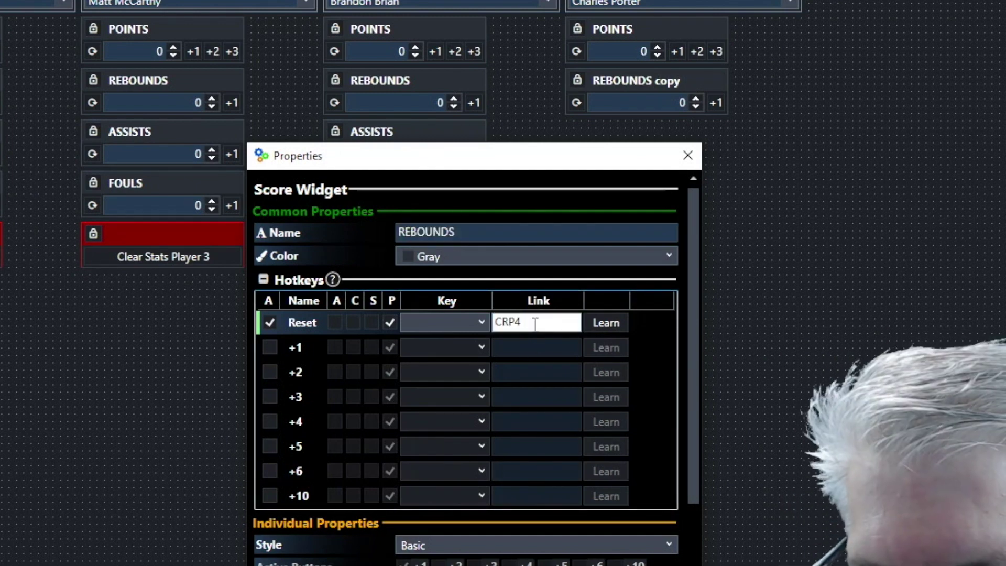
pyautogui.press('BackSpace')
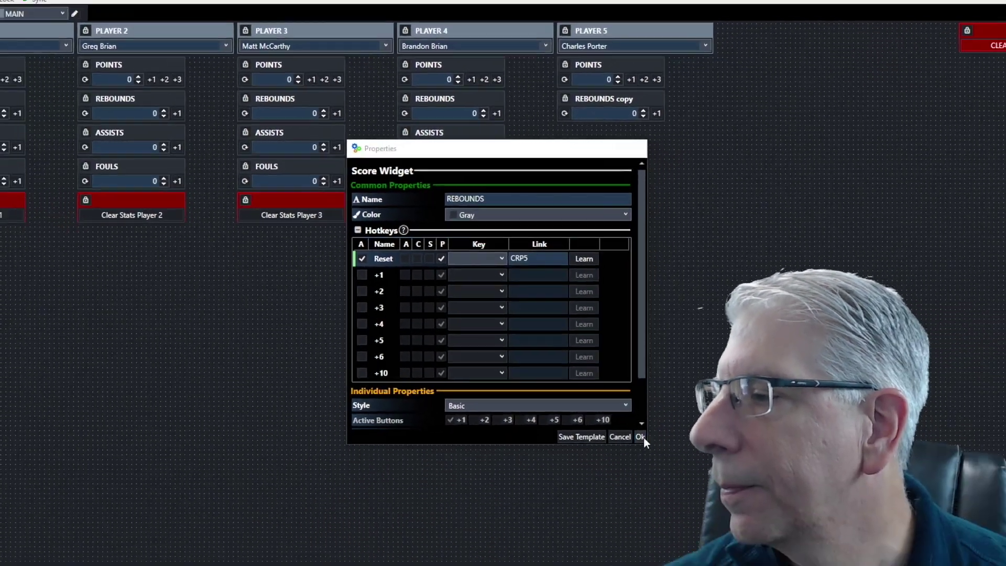
pyautogui.click(681, 554)
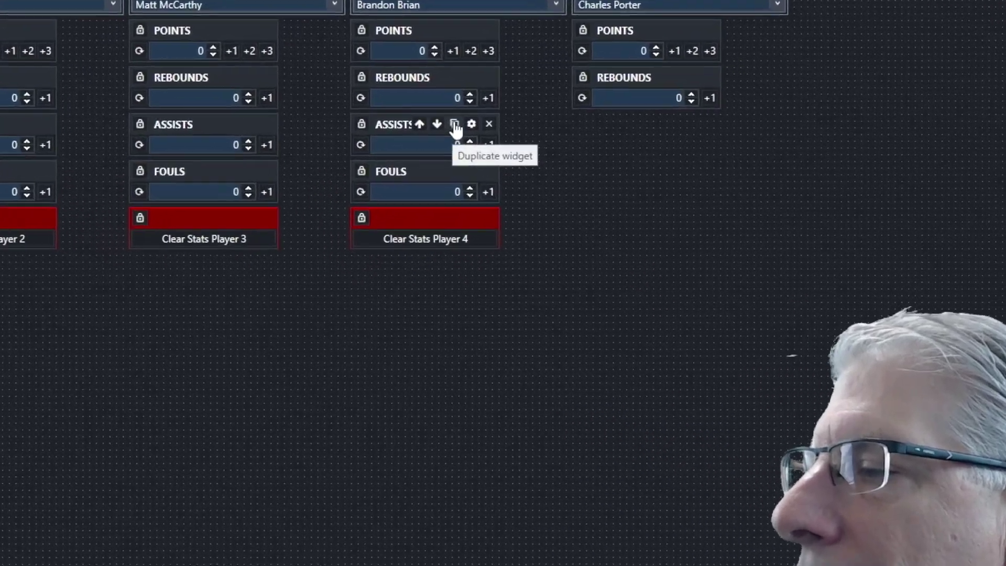
# Copy Player 4's ASSISTS counter into Player 5, named ASSISTS with Reset link CAP5
pyautogui.click(480, 133)
pyautogui.moveTo(409, 138); pyautogui.dragTo(632, 125)
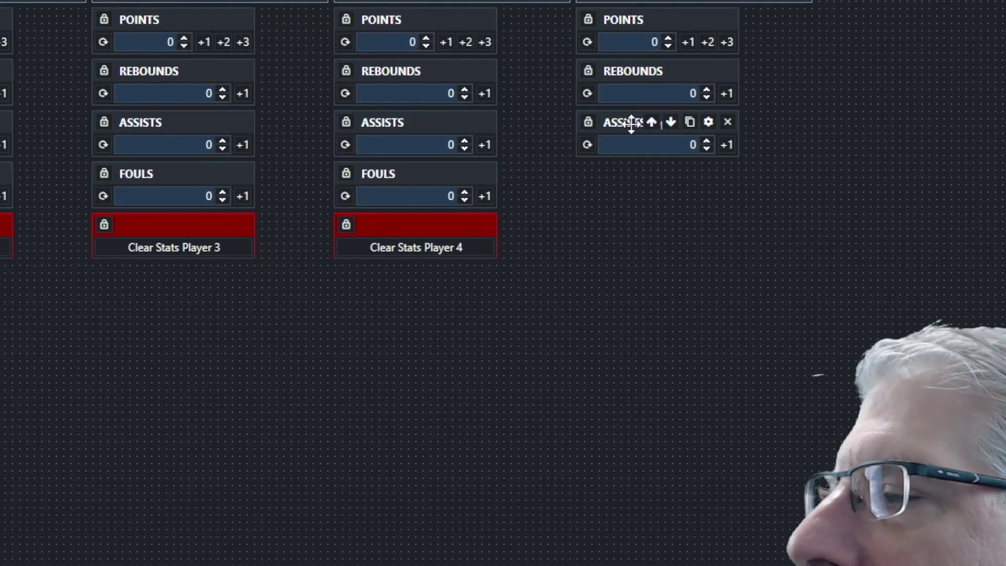
pyautogui.click(712, 126)
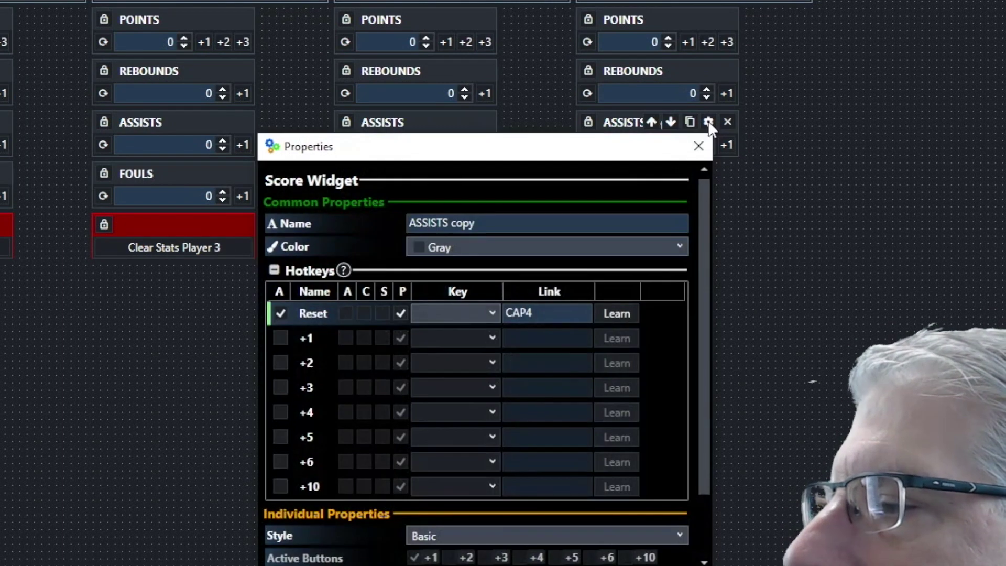
pyautogui.click(508, 221)
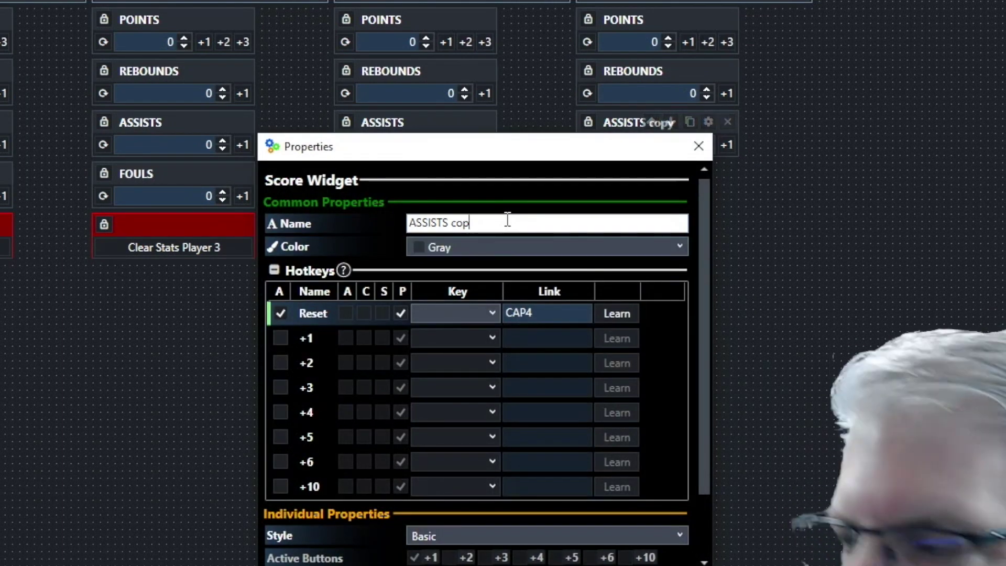
pyautogui.click(541, 312)
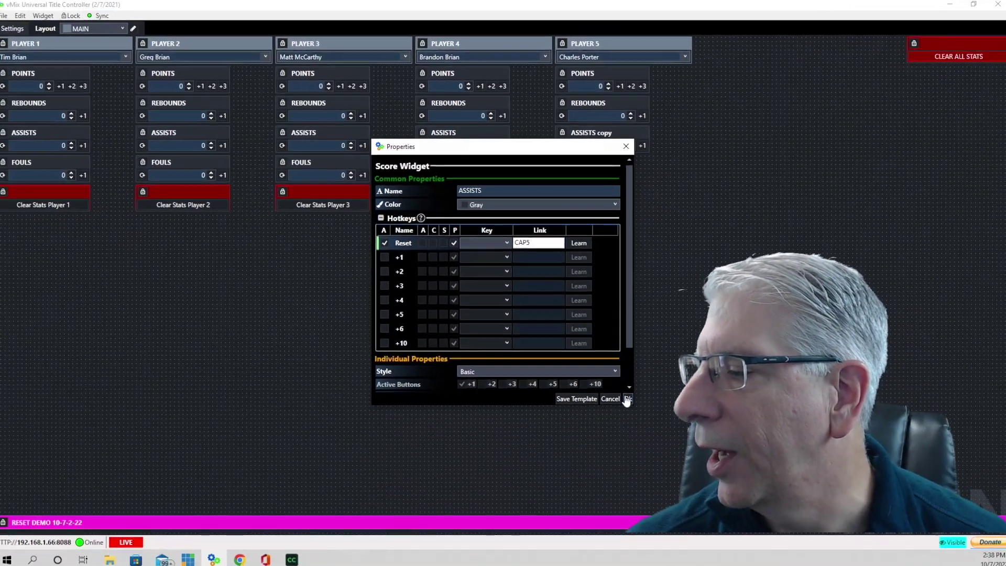
pyautogui.click(628, 397)
# Copy the FOULS counter below Player 5's ASSISTS, named FOULS with Reset link CFP5
pyautogui.moveTo(479, 166)
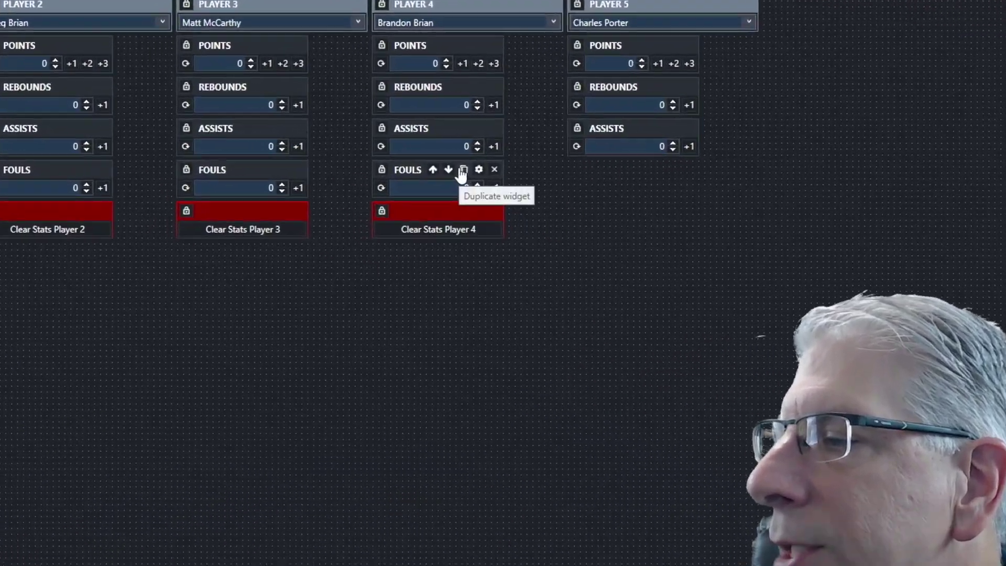
pyautogui.click(462, 173)
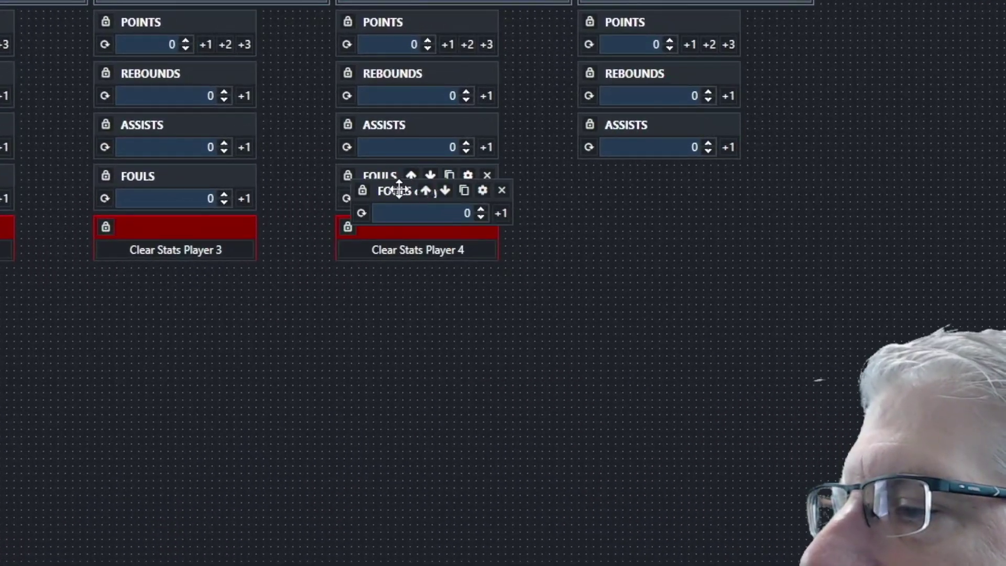
pyautogui.moveTo(399, 189); pyautogui.dragTo(624, 181)
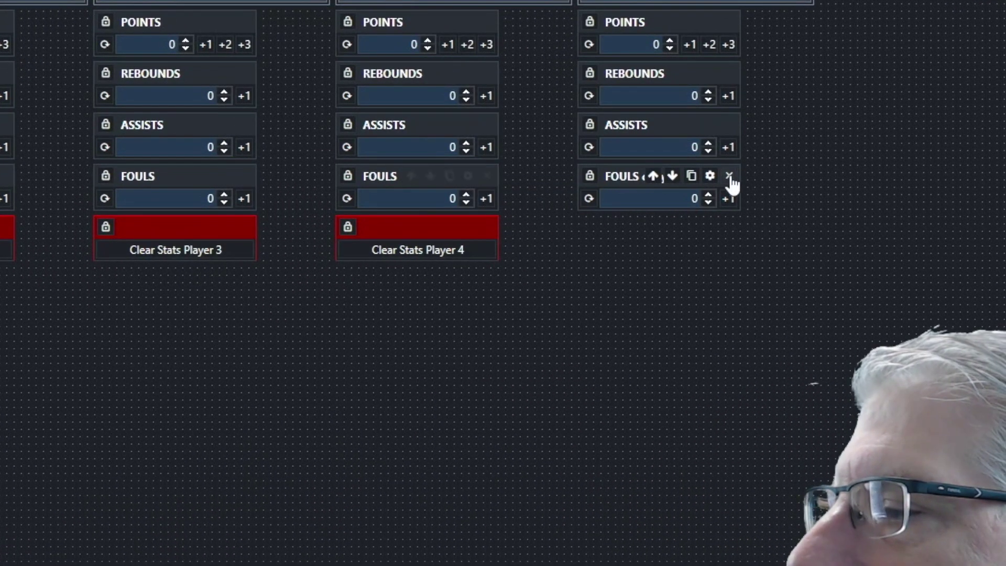
pyautogui.click(709, 177)
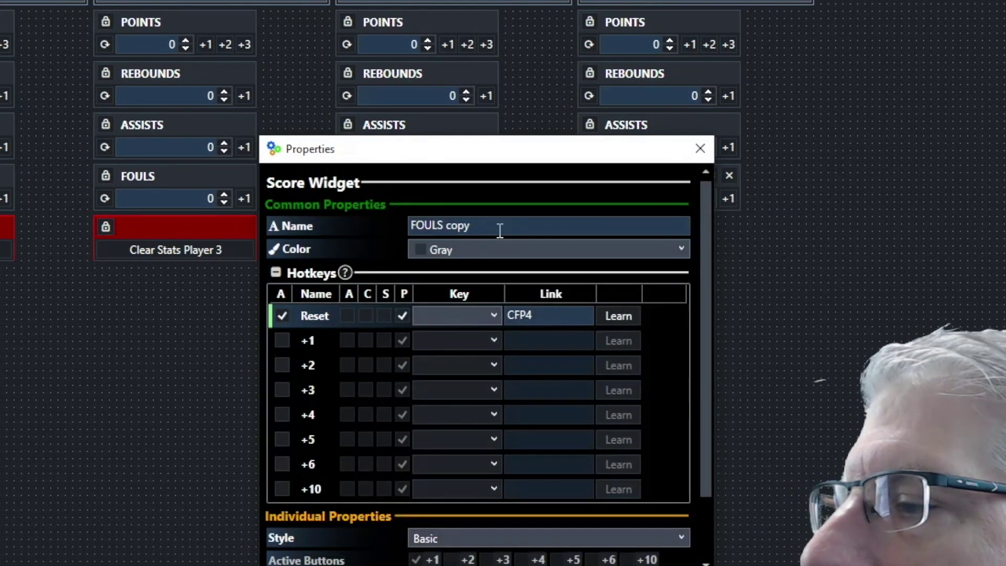
pyautogui.click(483, 225)
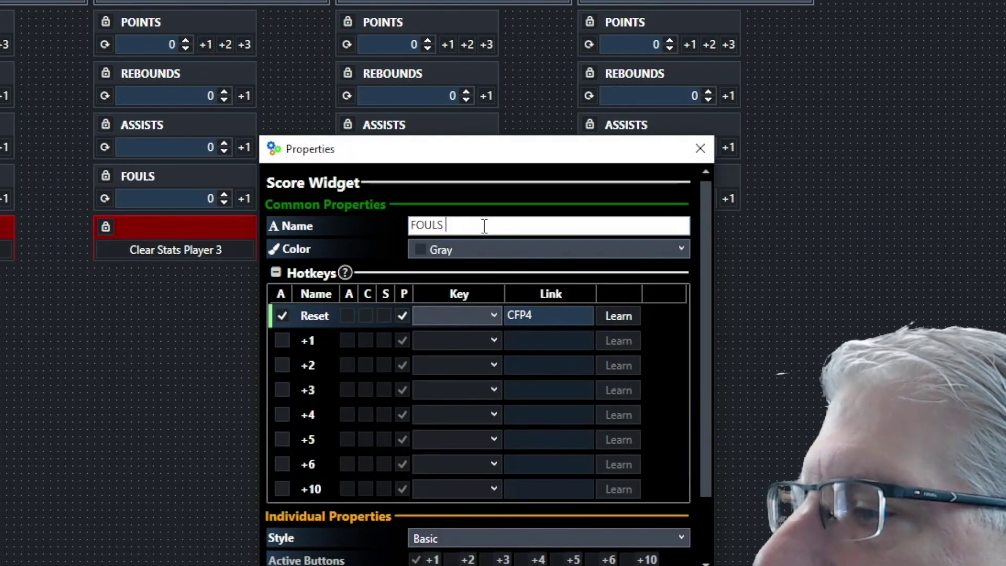
pyautogui.click(522, 314)
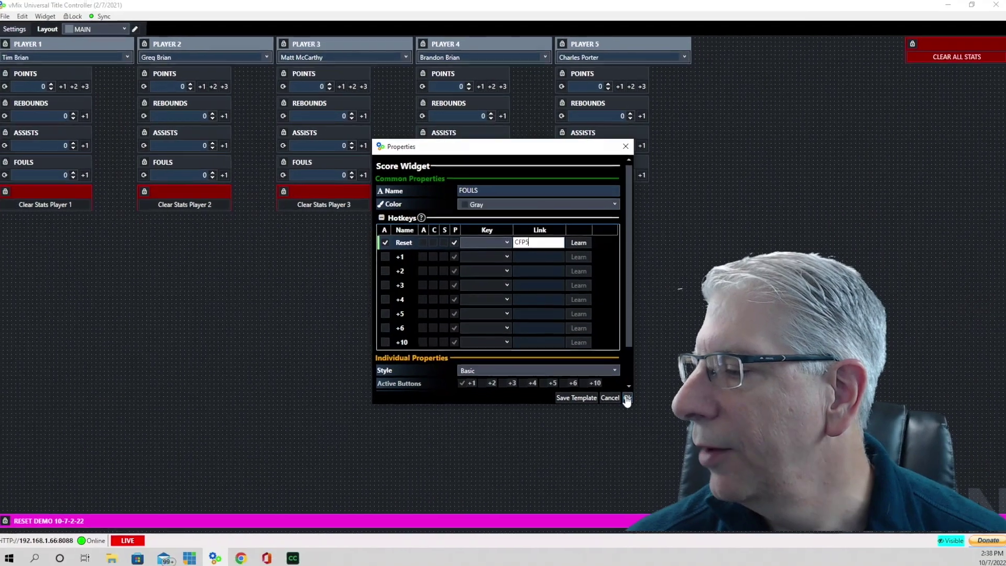
pyautogui.click(627, 399)
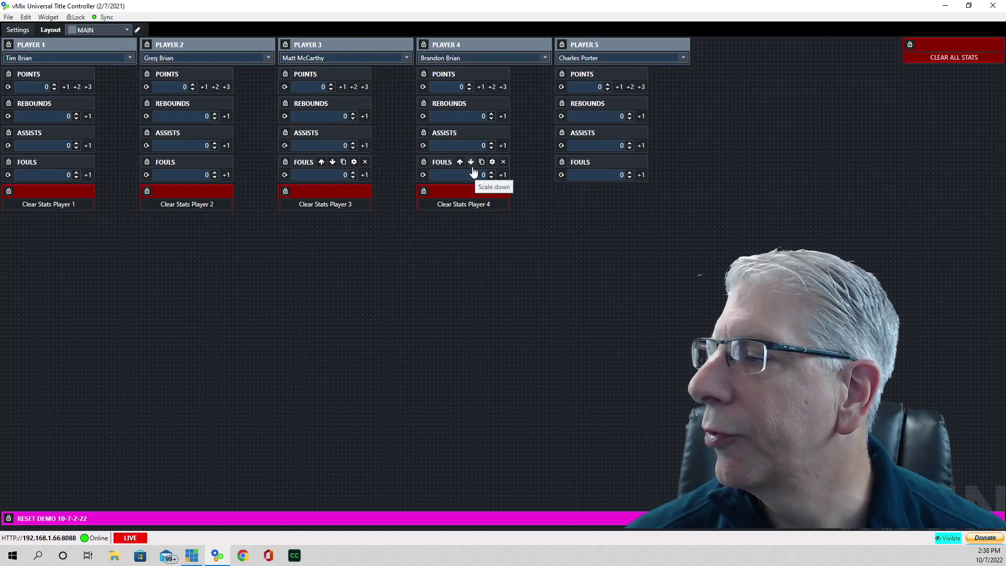
# Check Player 4's FOULS link CFP4 and its ASSISTS properties without making changes
pyautogui.click(492, 162)
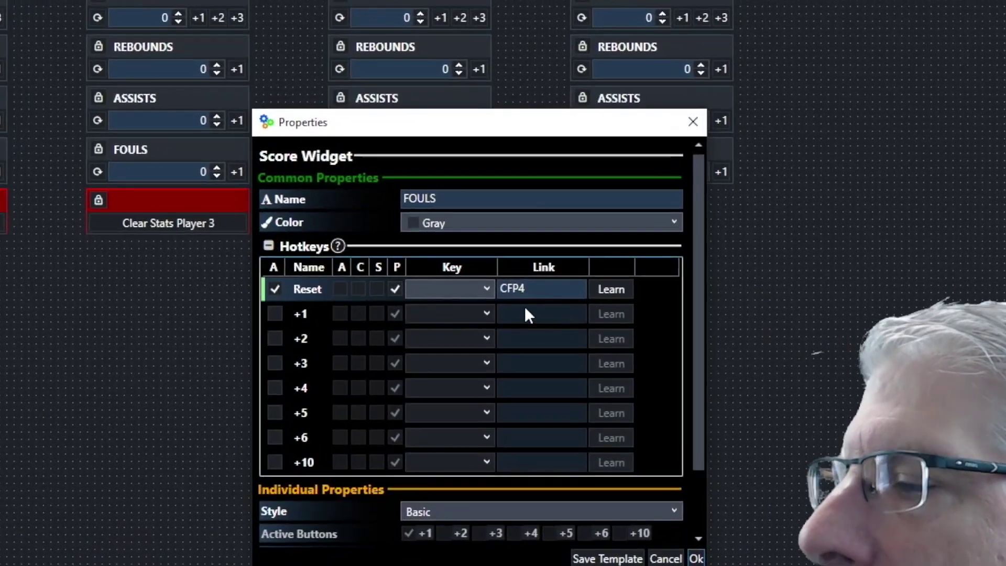
pyautogui.click(514, 268)
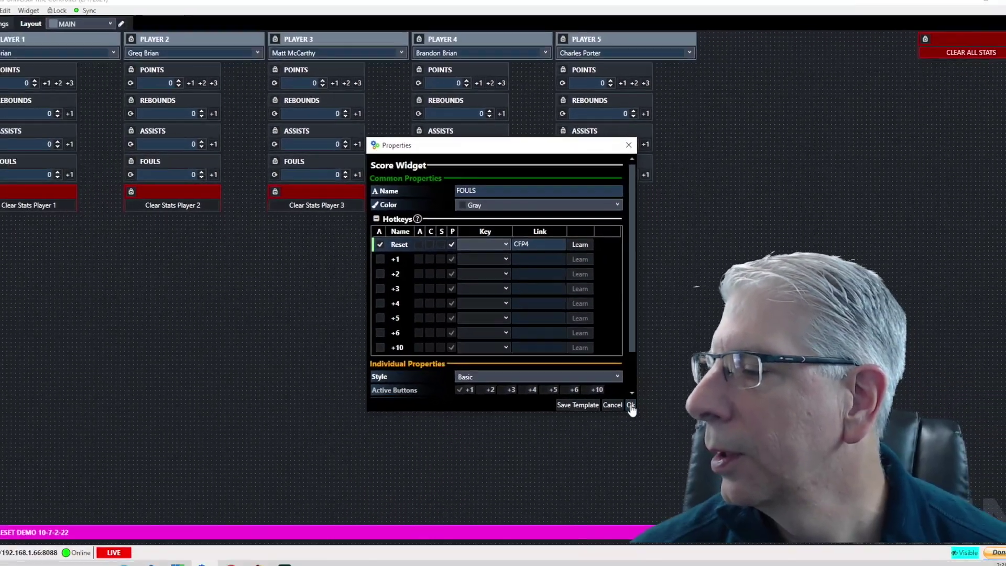
pyautogui.click(631, 406)
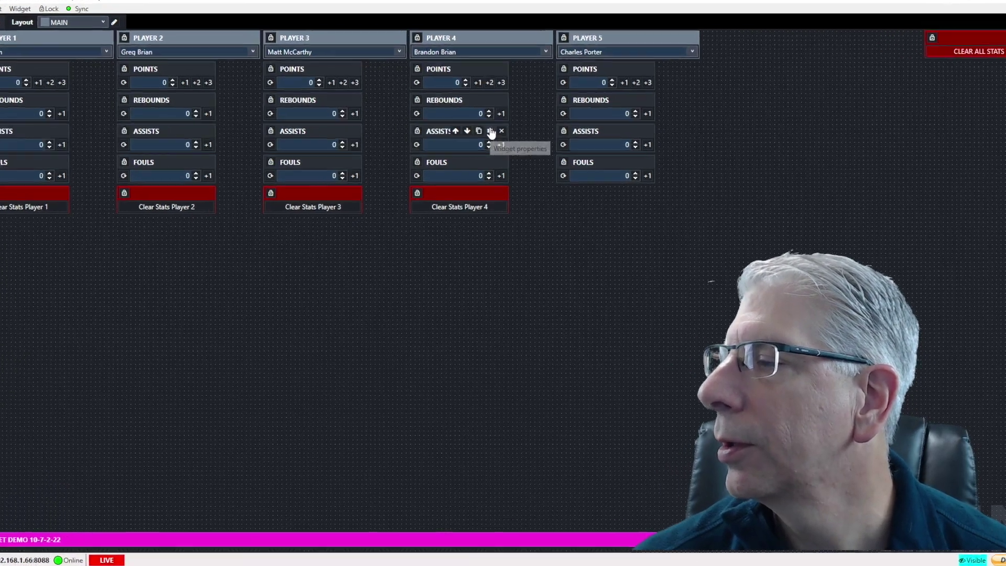
pyautogui.click(492, 133)
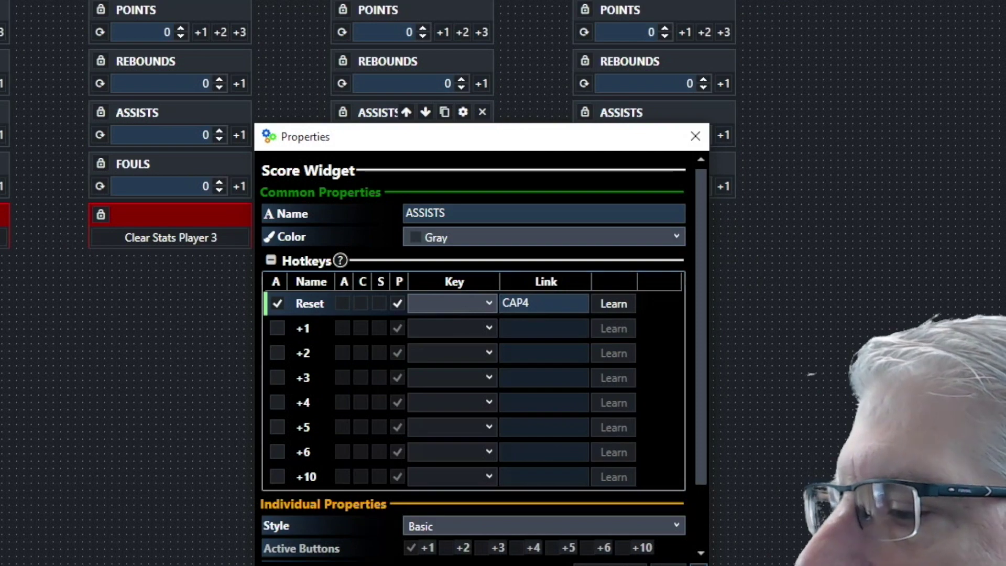
pyautogui.press('Return')
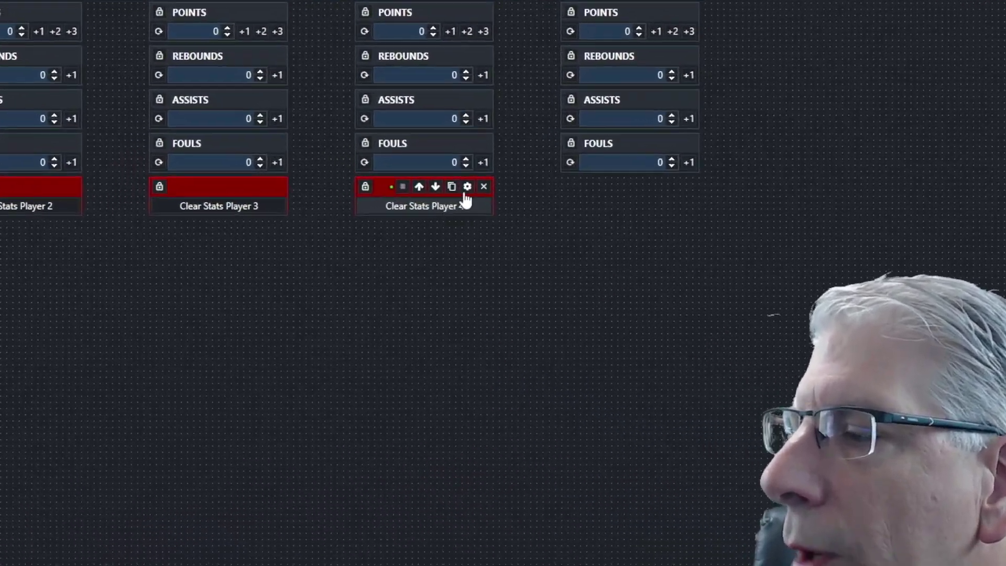
# Duplicate the Clear Stats Player 4 button, move it to Player 5's column and rename it for Player 5
pyautogui.click(481, 191)
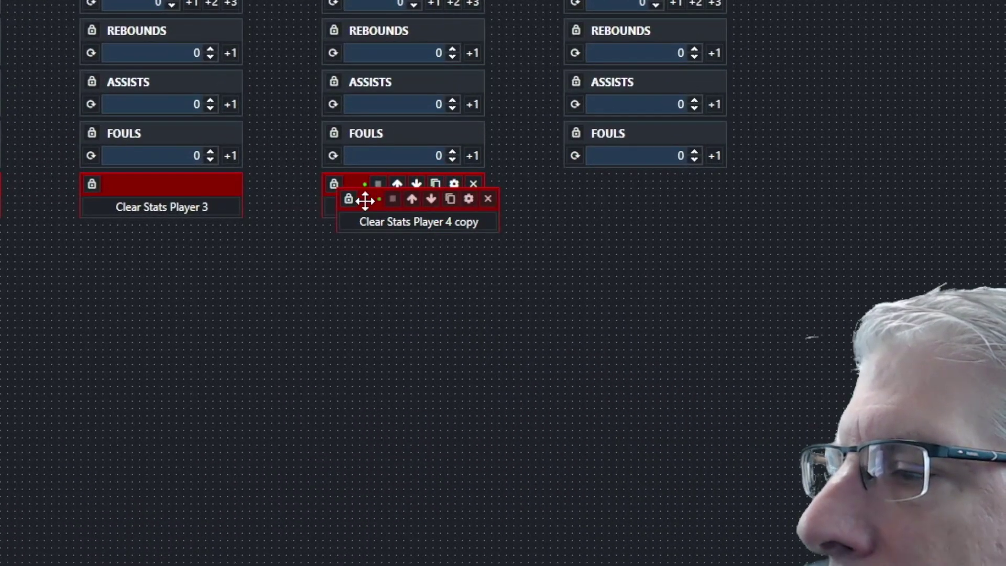
pyautogui.moveTo(366, 200); pyautogui.dragTo(600, 196)
pyautogui.click(696, 184)
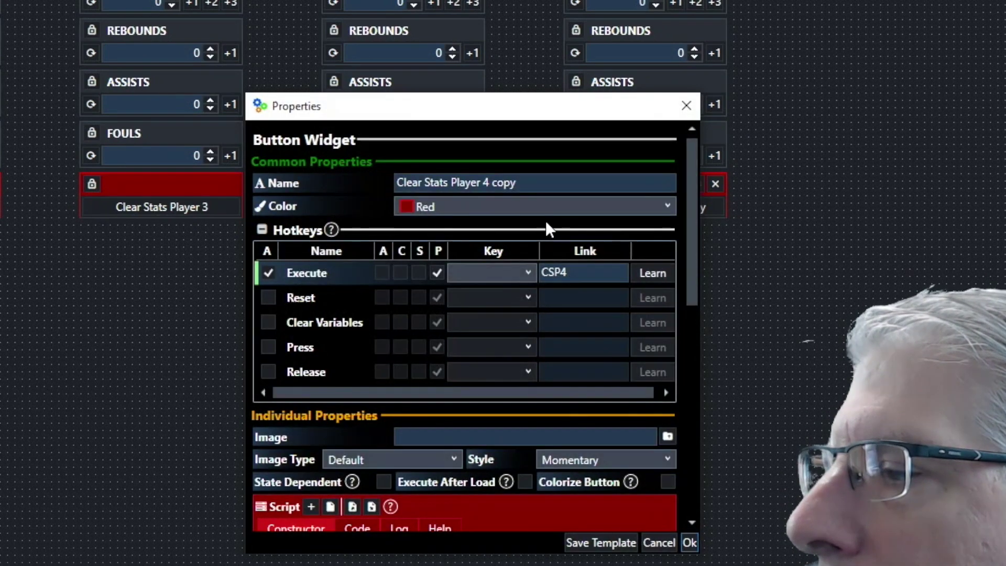
pyautogui.click(536, 182)
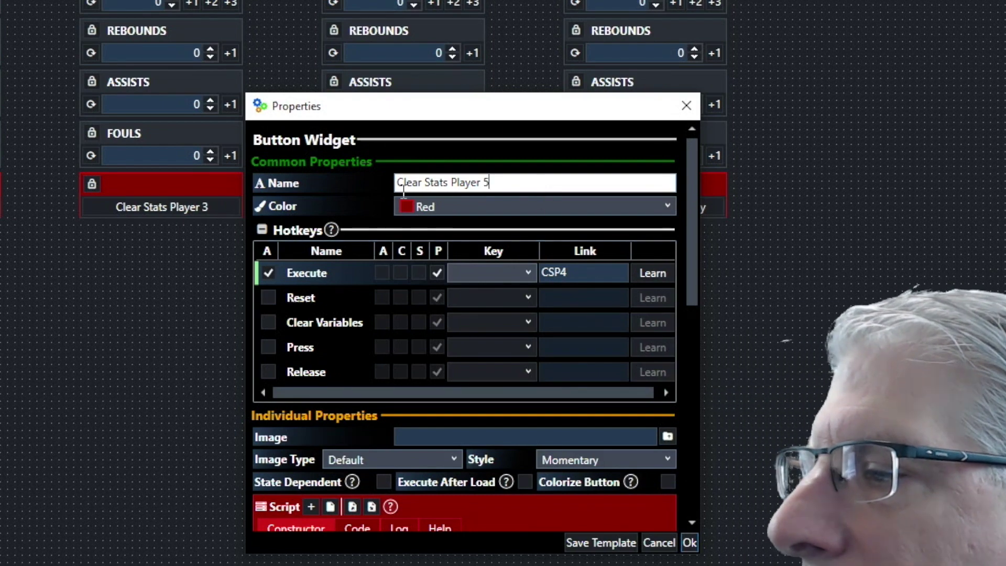
# In the Player 5 clear script, change the points and rebounds links from CPP4 and CRP4
pyautogui.scroll(-5, 581, 281)
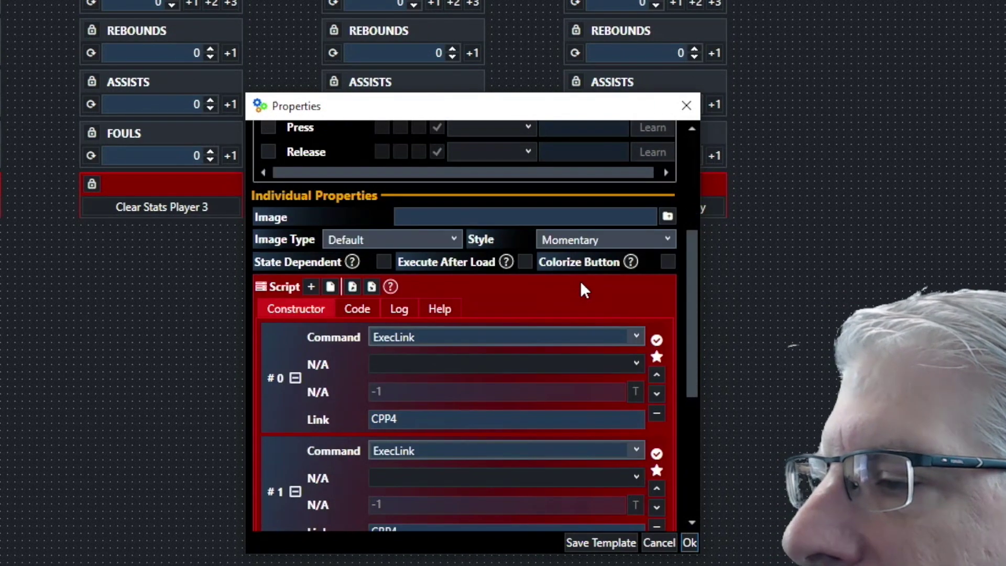
pyautogui.scroll(-2, 581, 281)
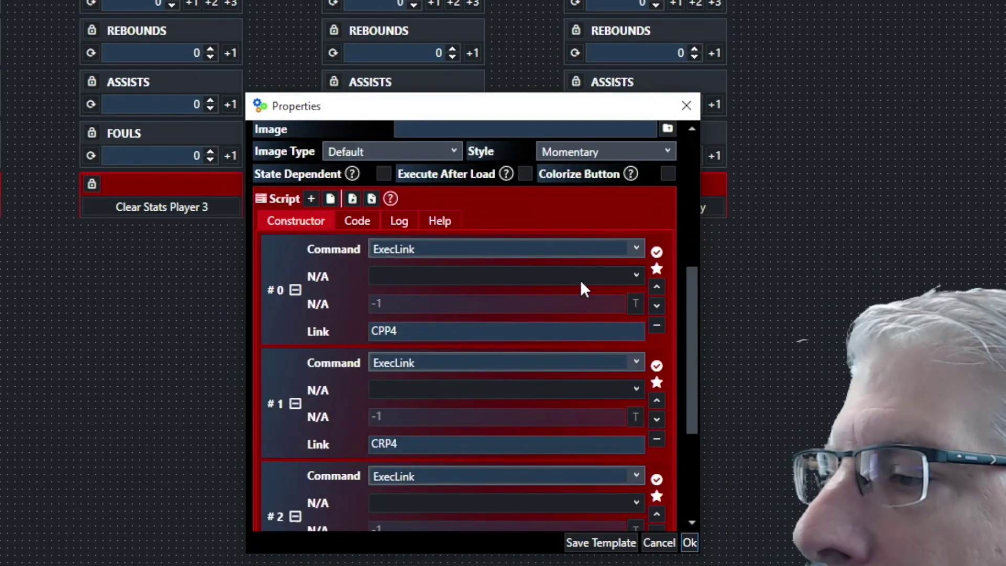
pyautogui.scroll(-1, 581, 281)
pyautogui.click(421, 289)
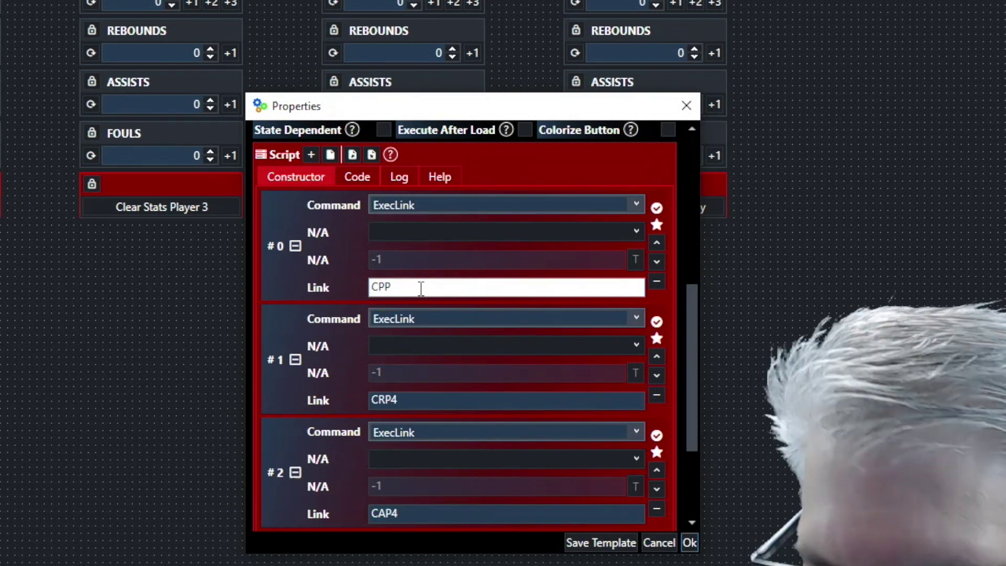
pyautogui.click(402, 400)
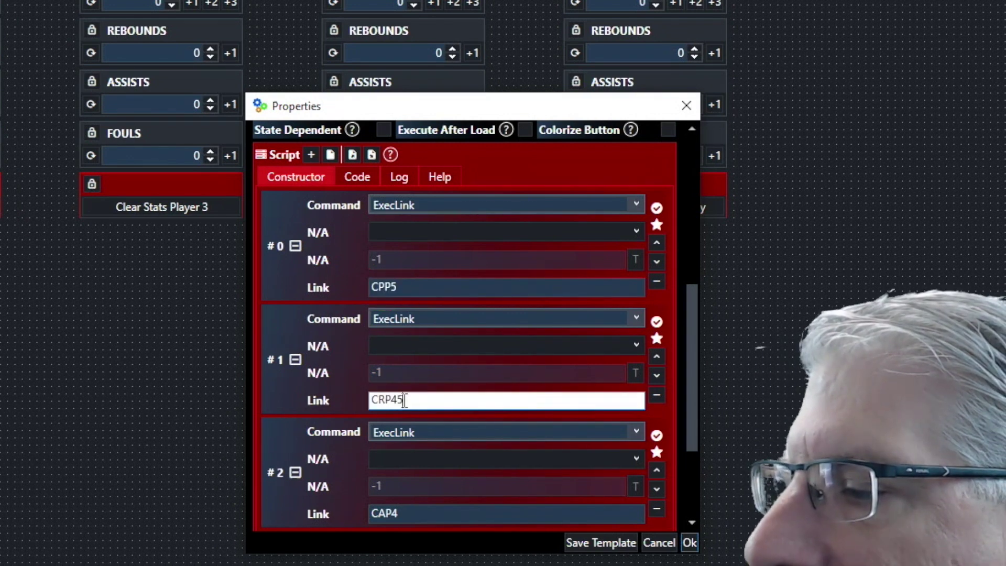
# Change the assists and fouls links to CAP5 and CFP5, and save the Player 5 script
pyautogui.scroll(-2, 430, 370)
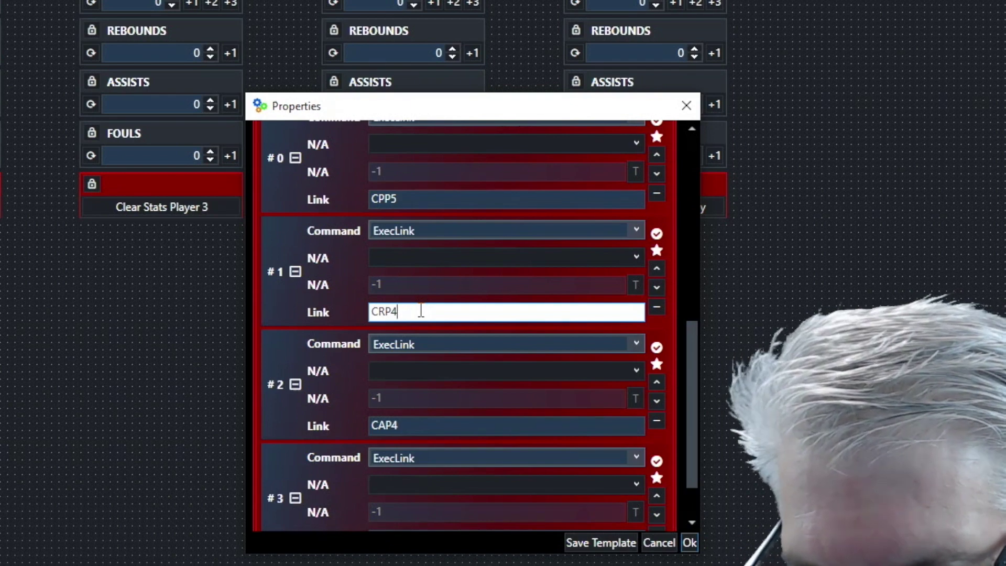
pyautogui.click(412, 427)
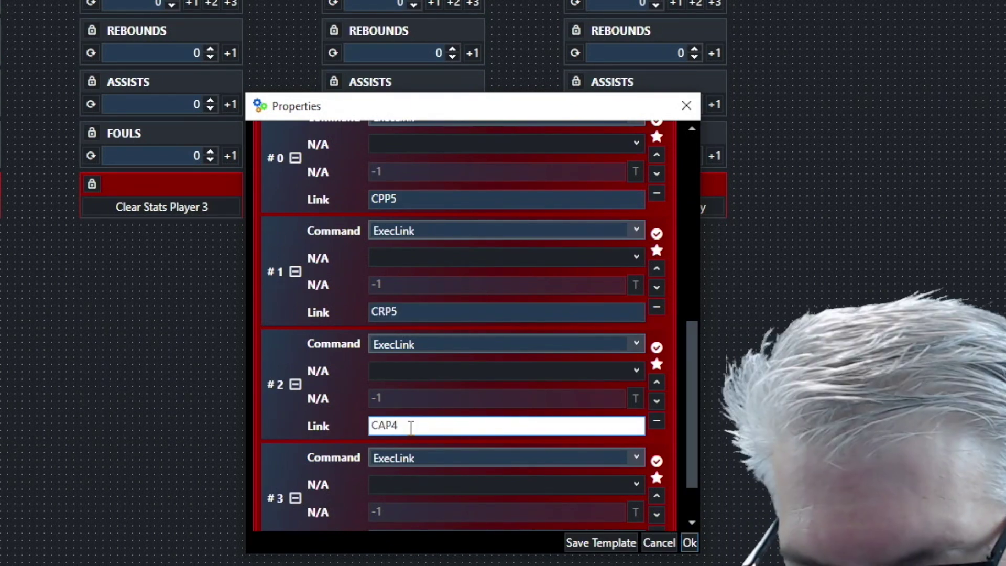
pyautogui.write('5')
pyautogui.scroll(-2, 433, 444)
pyautogui.click(405, 480)
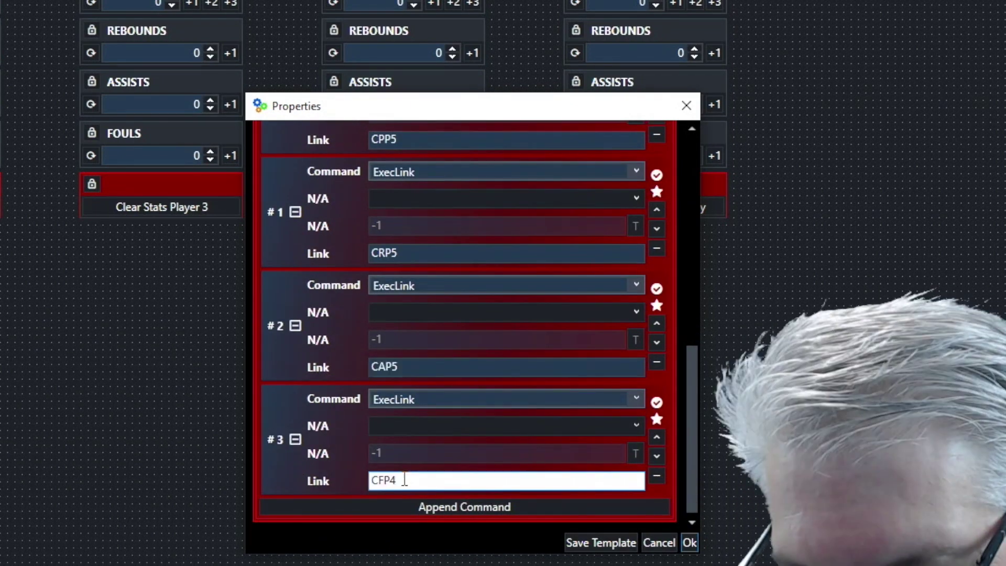
pyautogui.press('BackSpace')
pyautogui.write('5')
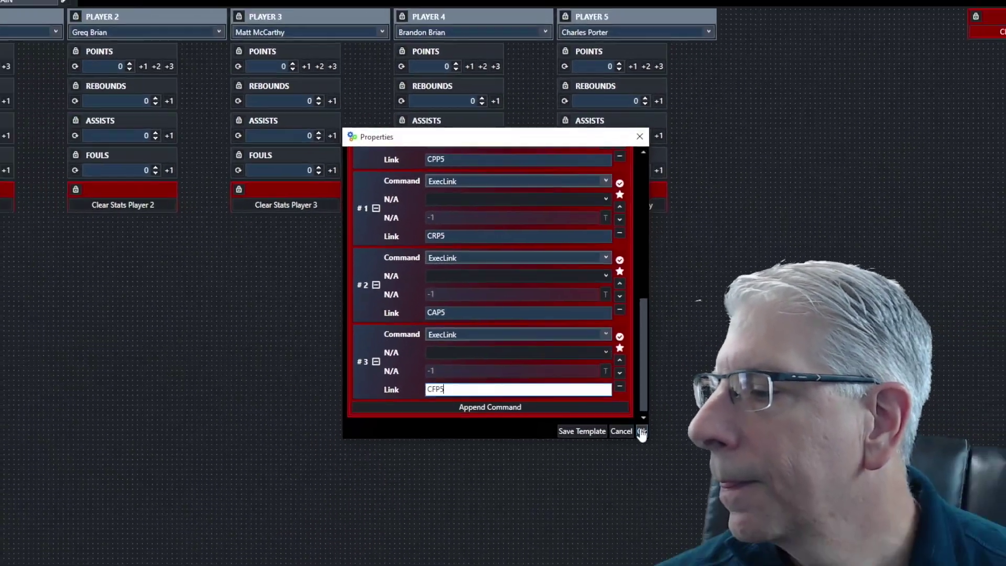
pyautogui.click(642, 432)
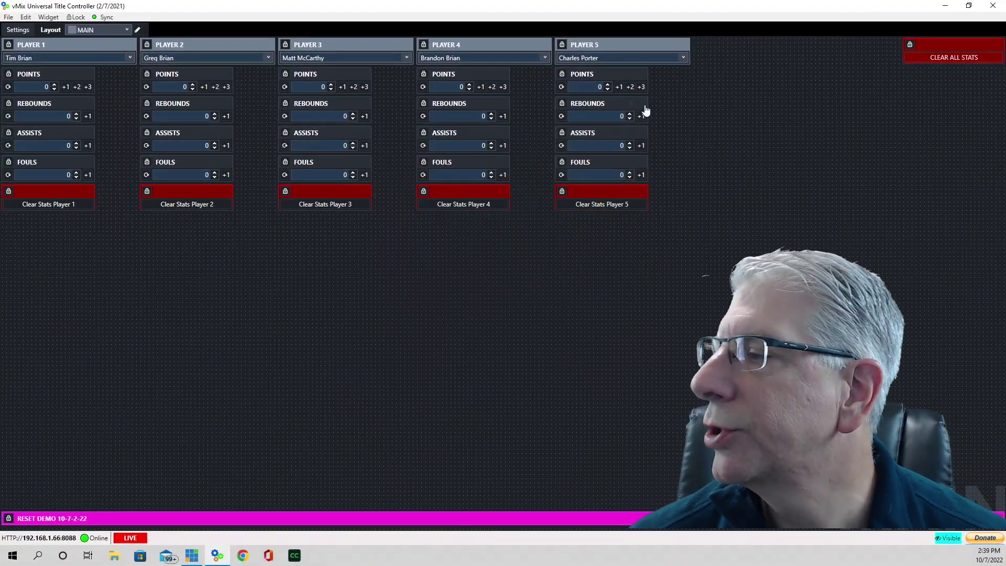
pyautogui.moveTo(642, 87)
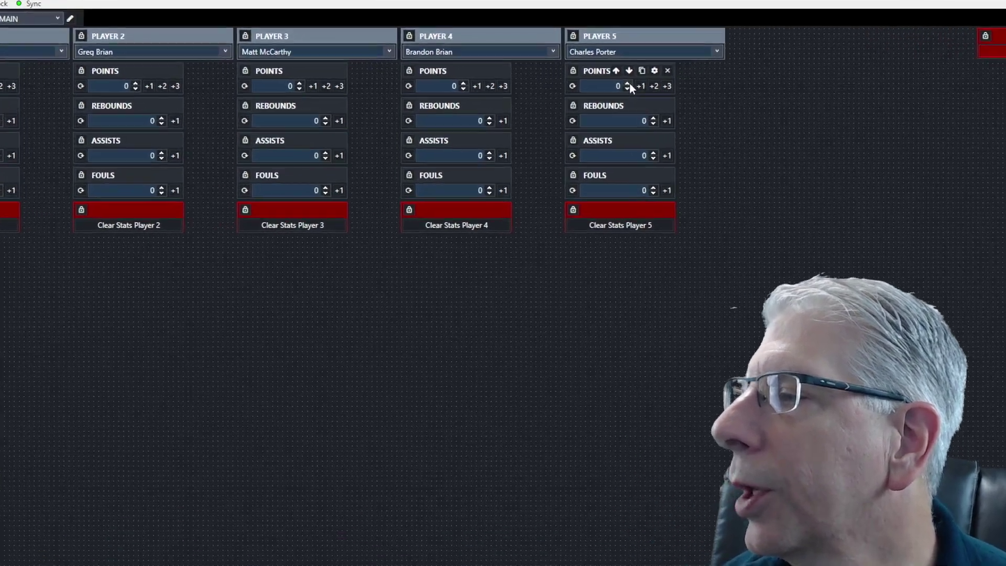
pyautogui.click(607, 85)
pyautogui.click(607, 85)
pyautogui.click(608, 84)
pyautogui.click(608, 85)
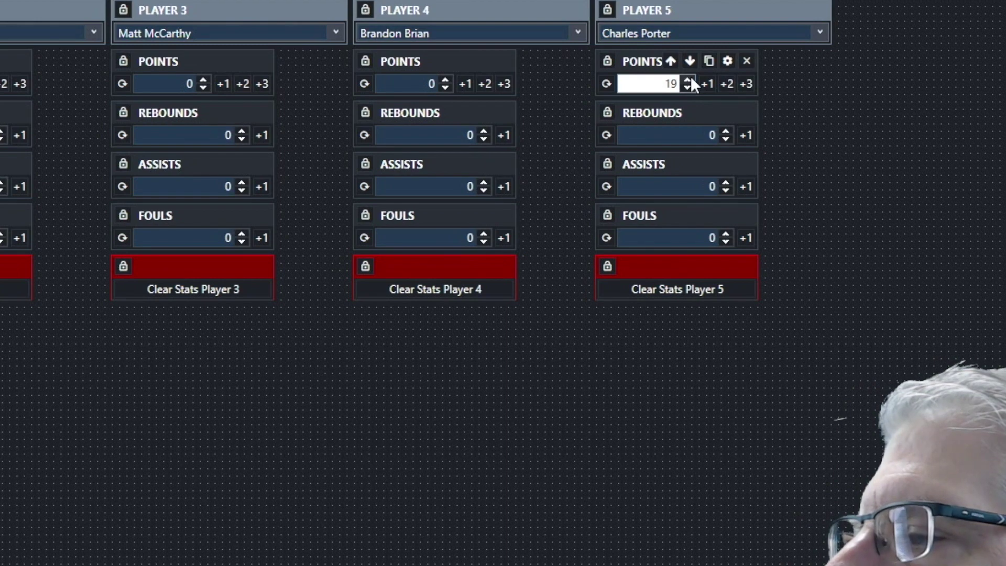
pyautogui.click(690, 79)
pyautogui.click(689, 78)
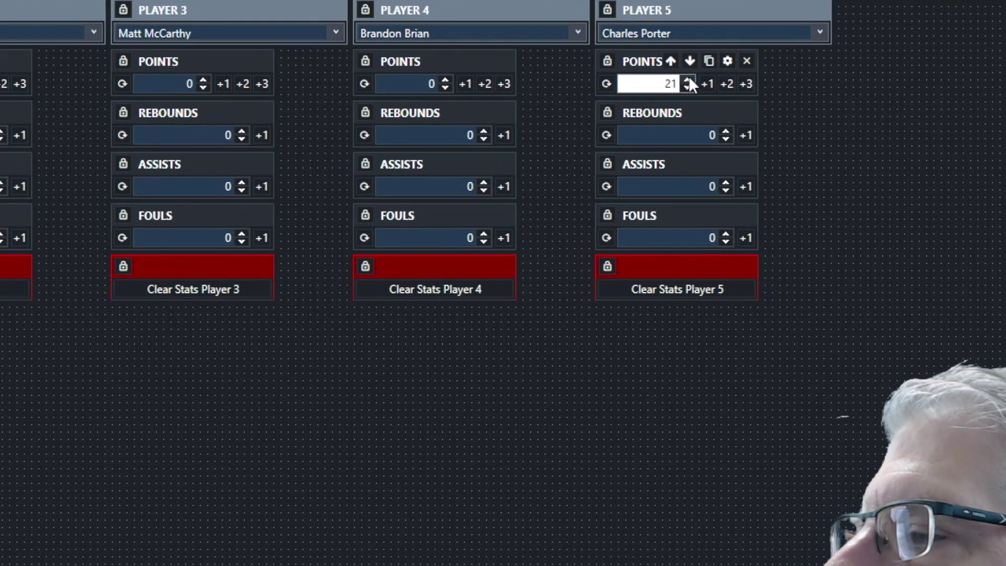
pyautogui.click(689, 78)
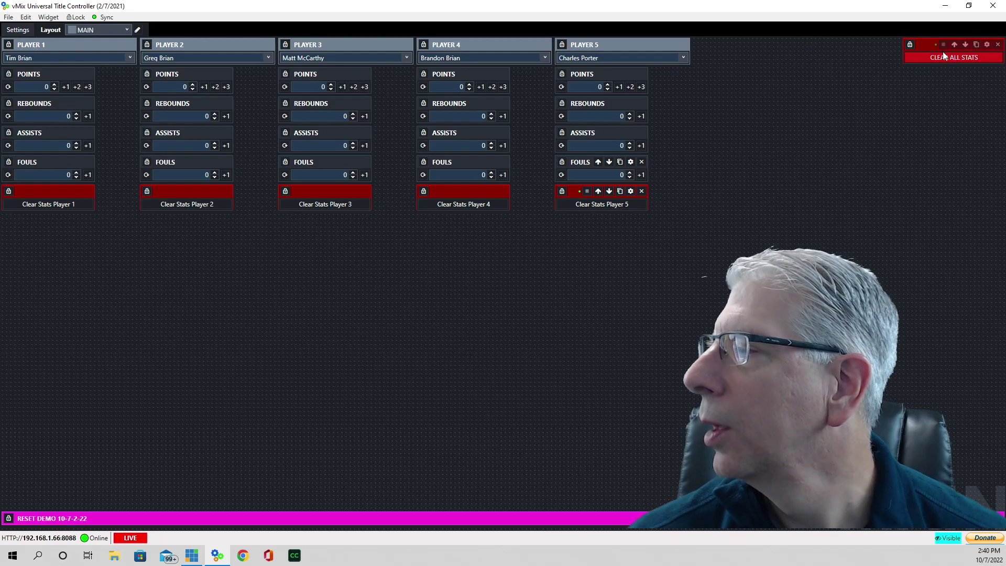
# Move Clear All Stats below the player columns and confirm Player 1's clear button uses link CSP1
pyautogui.moveTo(924, 45); pyautogui.dragTo(299, 254)
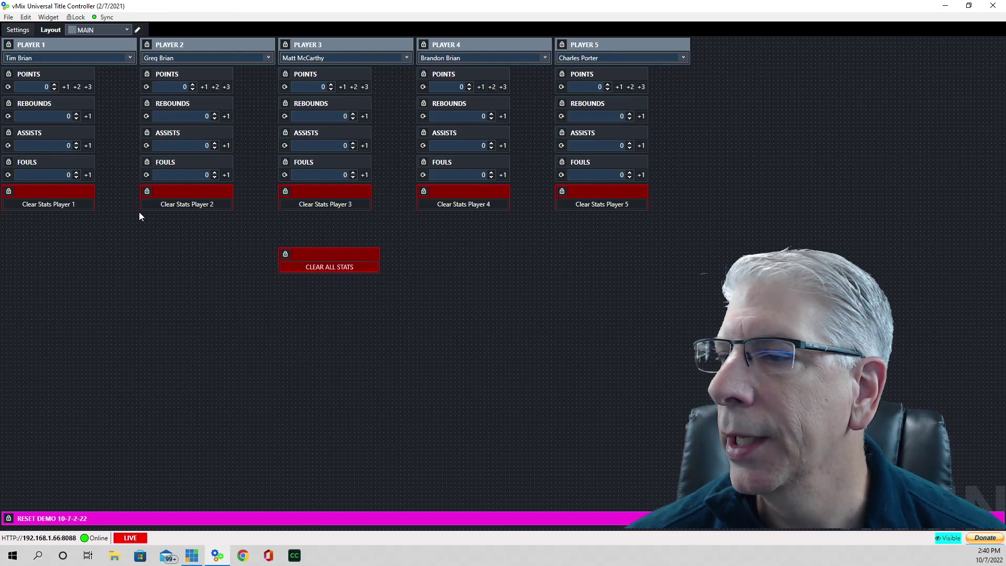
pyautogui.click(79, 192)
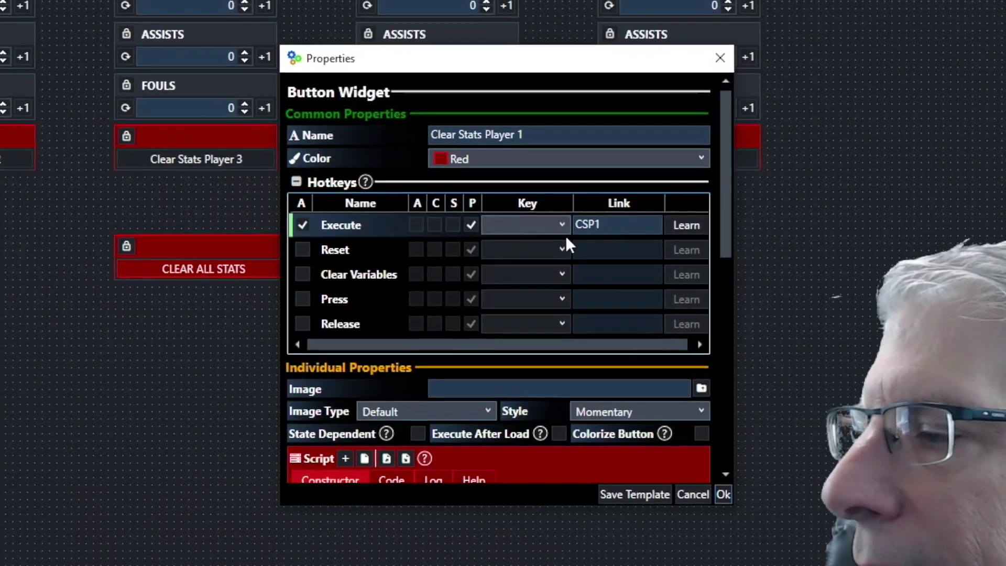
pyautogui.click(565, 239)
pyautogui.click(723, 494)
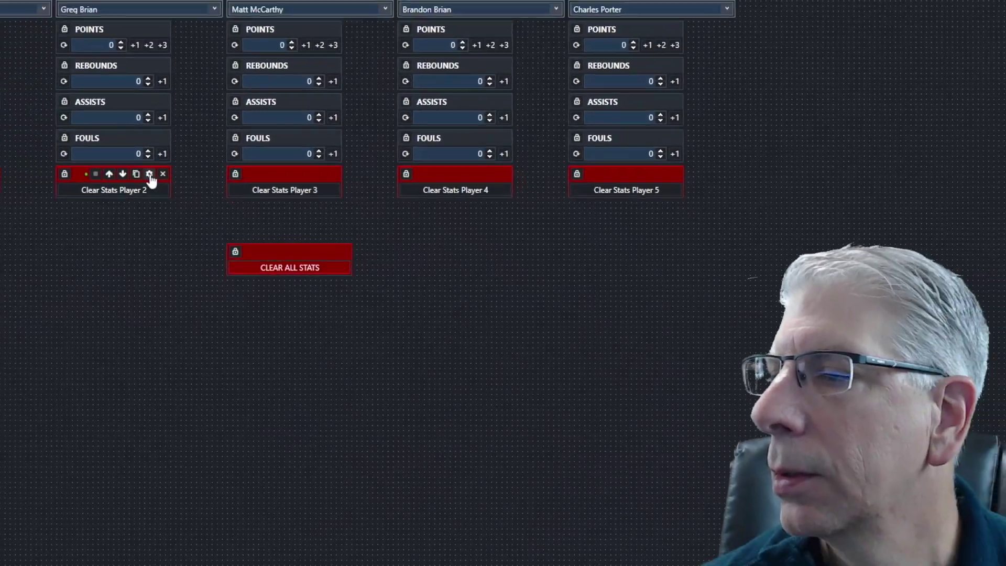
# Set the Clear Stats Player 2 button's Execute trigger link to CSP2
pyautogui.click(150, 175)
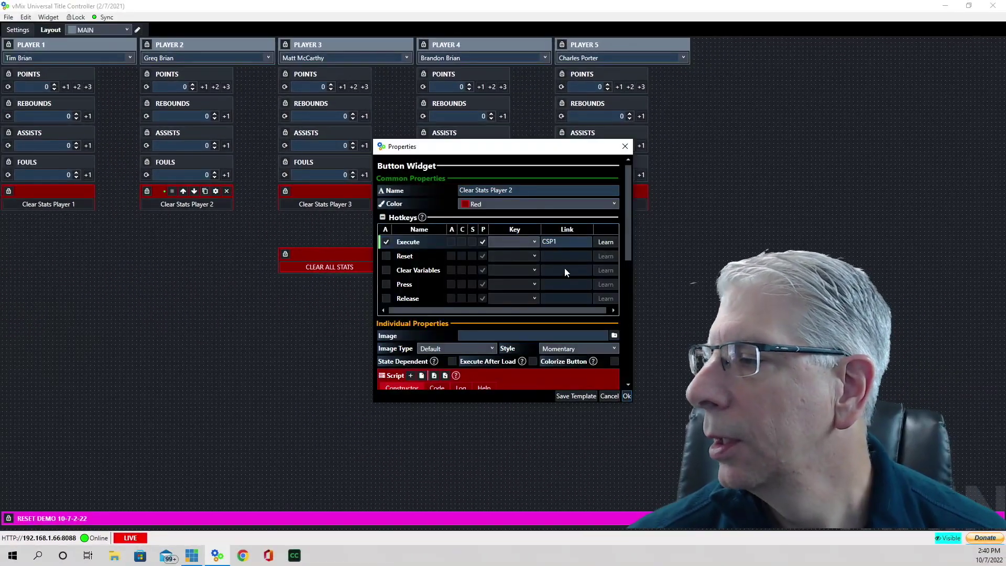
pyautogui.click(564, 242)
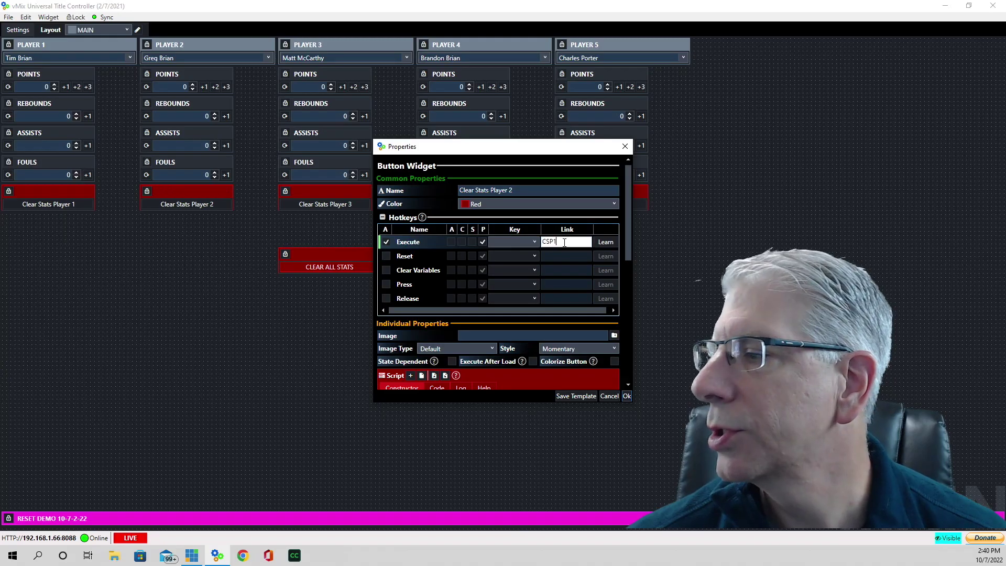
pyautogui.press('BackSpace')
pyautogui.write('2')
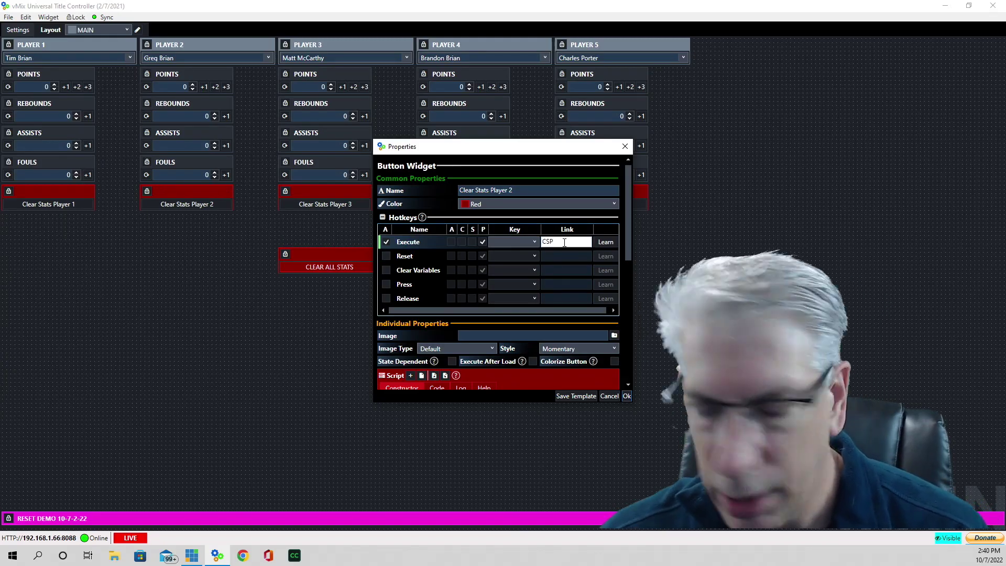
pyautogui.click(627, 396)
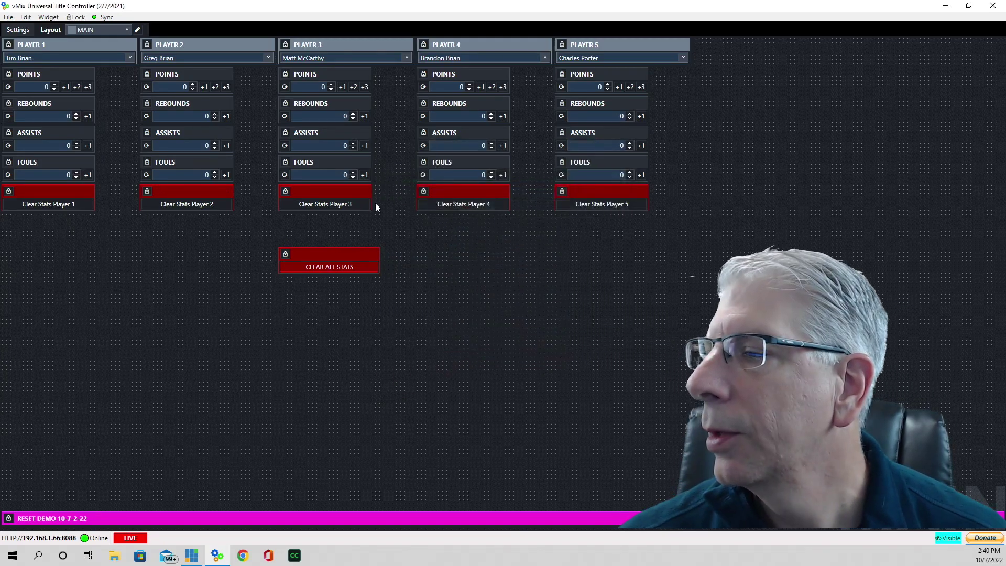
# Edit the Player 3 clear button's link, and set Player 5's trigger link from CSP4 to CSP5
pyautogui.click(354, 190)
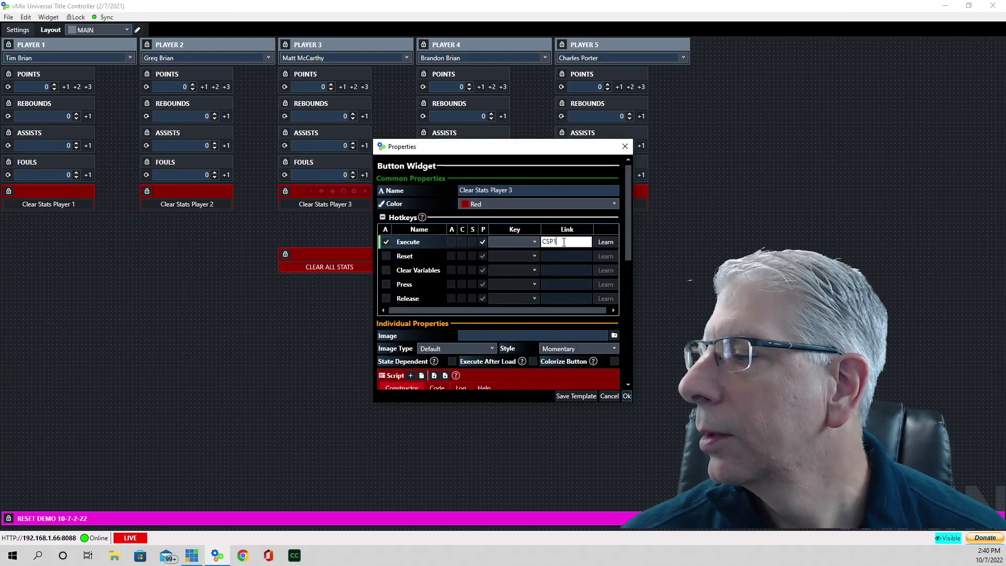
pyautogui.press('BackSpace')
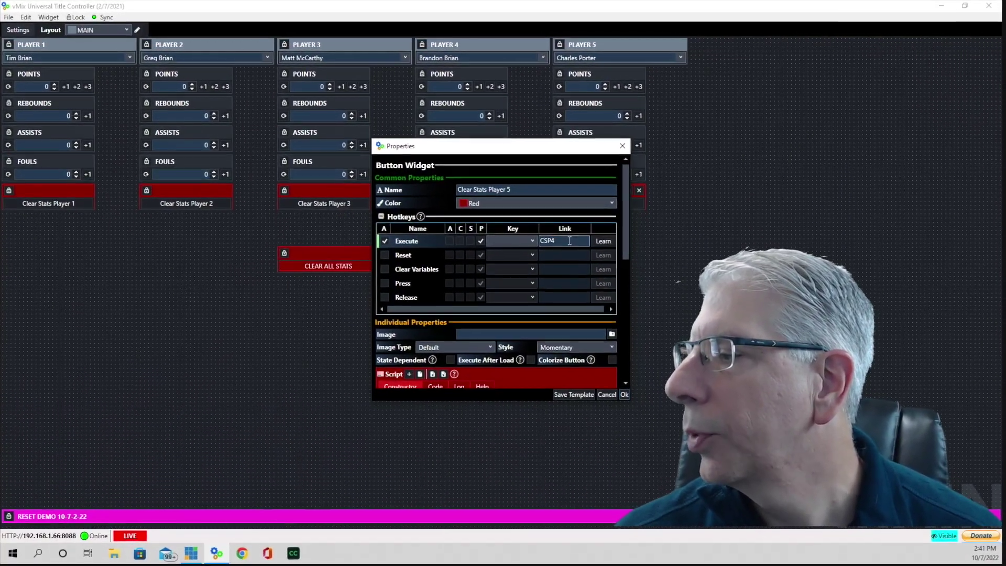
pyautogui.click(433, 188)
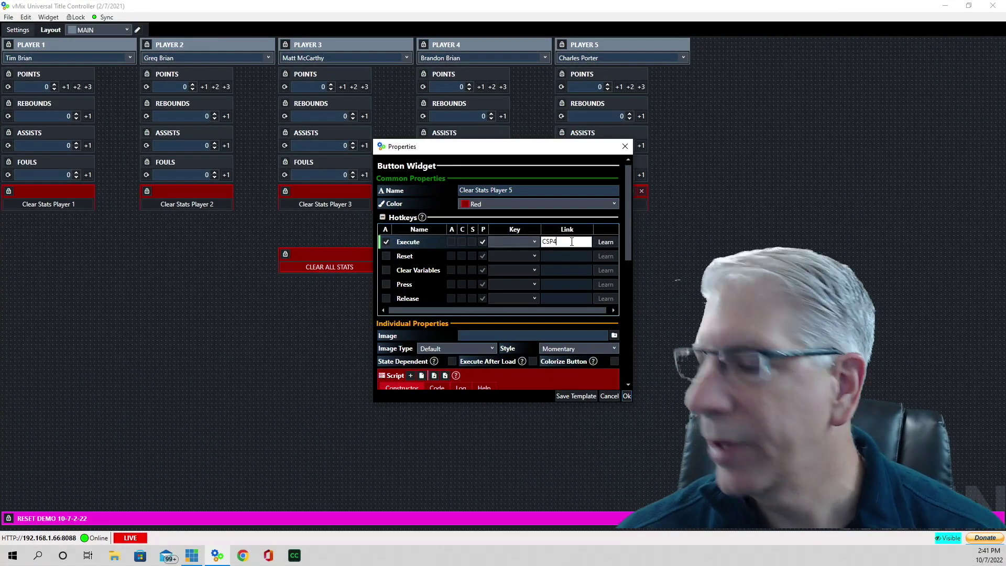
pyautogui.press('BackSpace')
pyautogui.write('5')
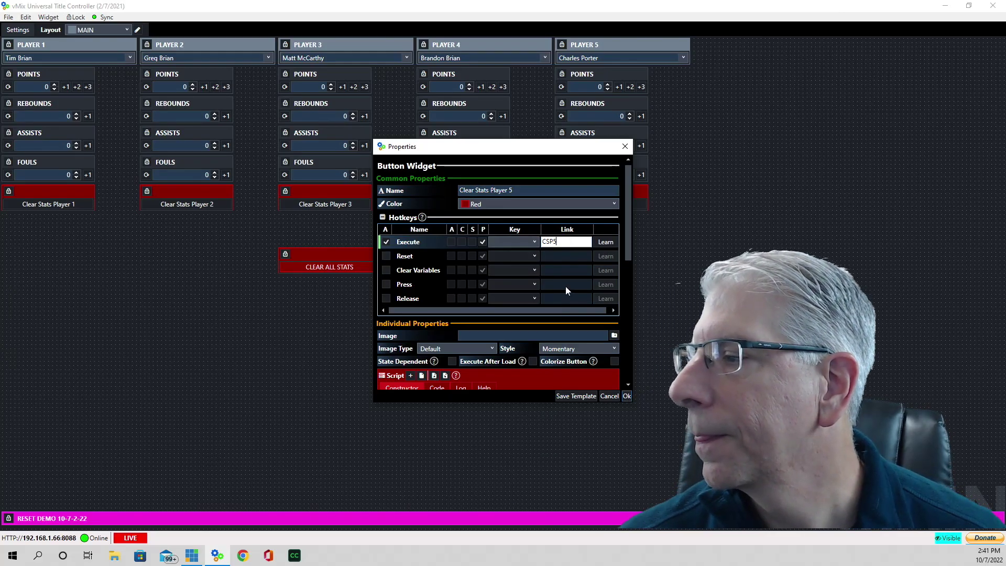
pyautogui.click(628, 396)
# Check that the Clear All Stats script runs ExecLink CSP1 through CSP5, then close it unchanged
pyautogui.click(363, 254)
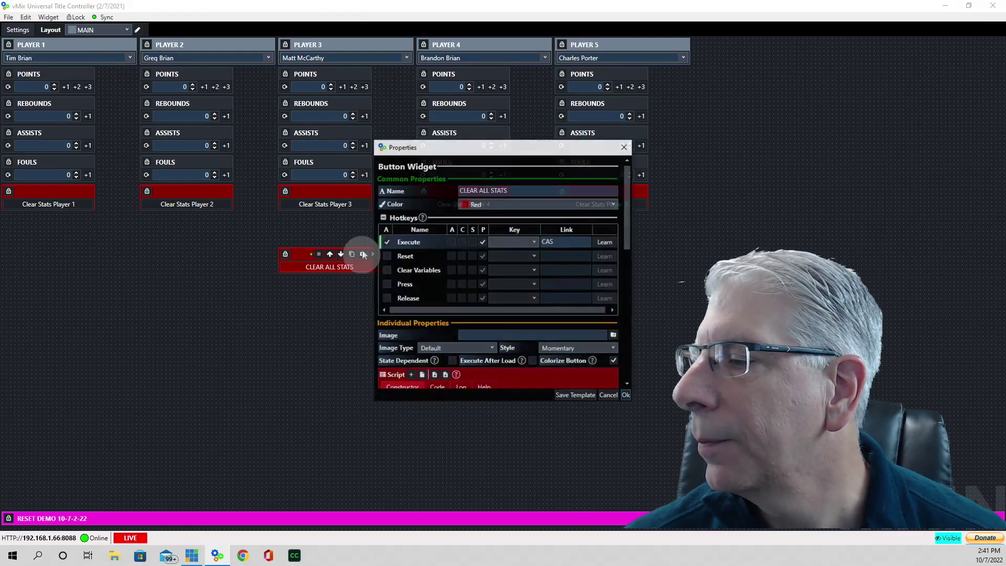
pyautogui.scroll(-5, 545, 256)
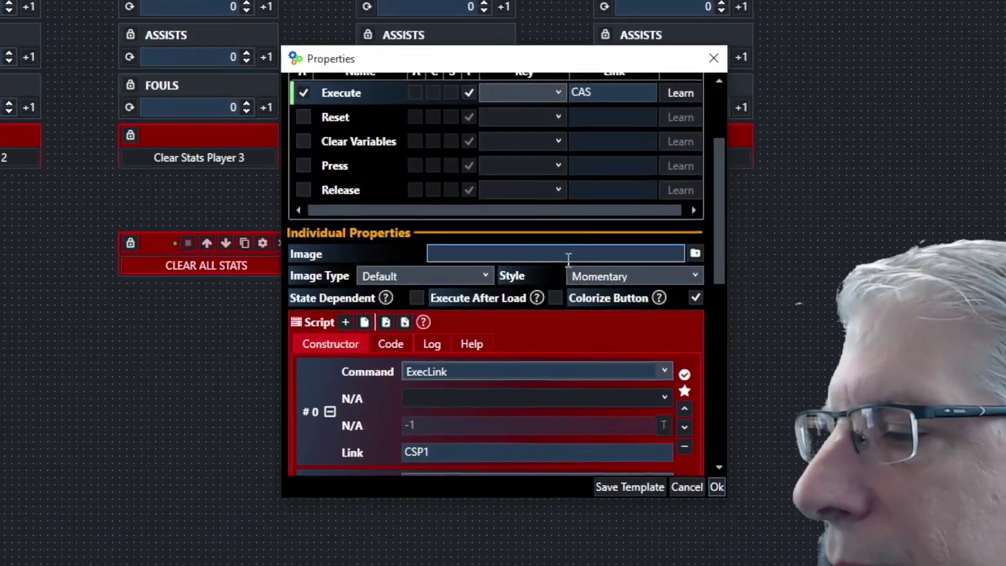
pyautogui.scroll(-3, 472, 345)
pyautogui.scroll(-2, 443, 373)
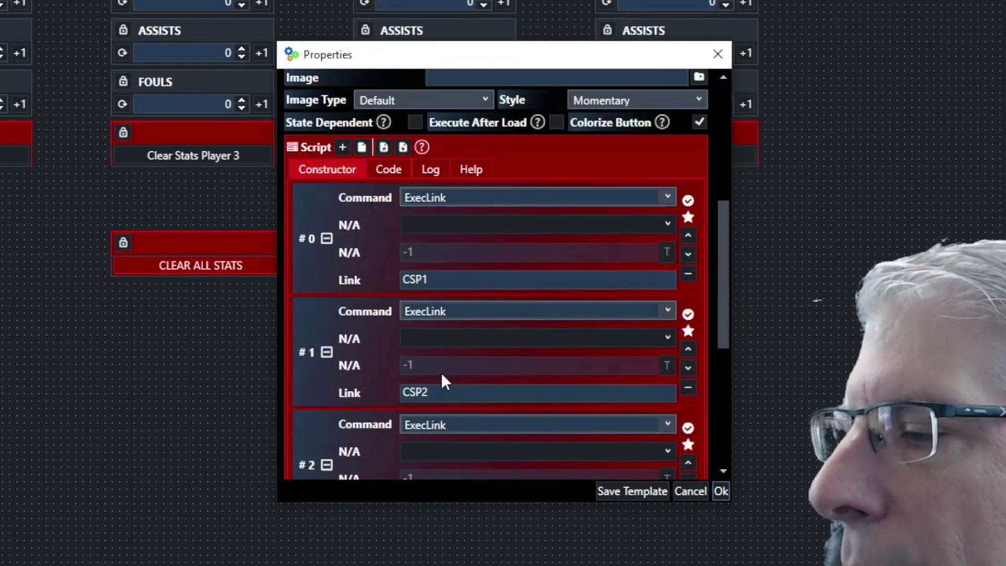
pyautogui.scroll(-2, 438, 397)
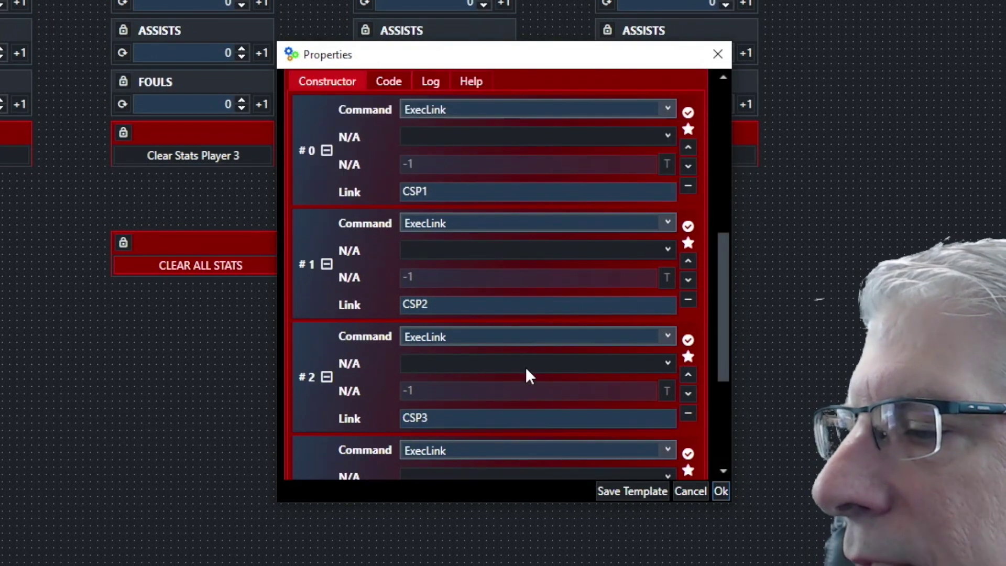
pyautogui.scroll(-3, 528, 367)
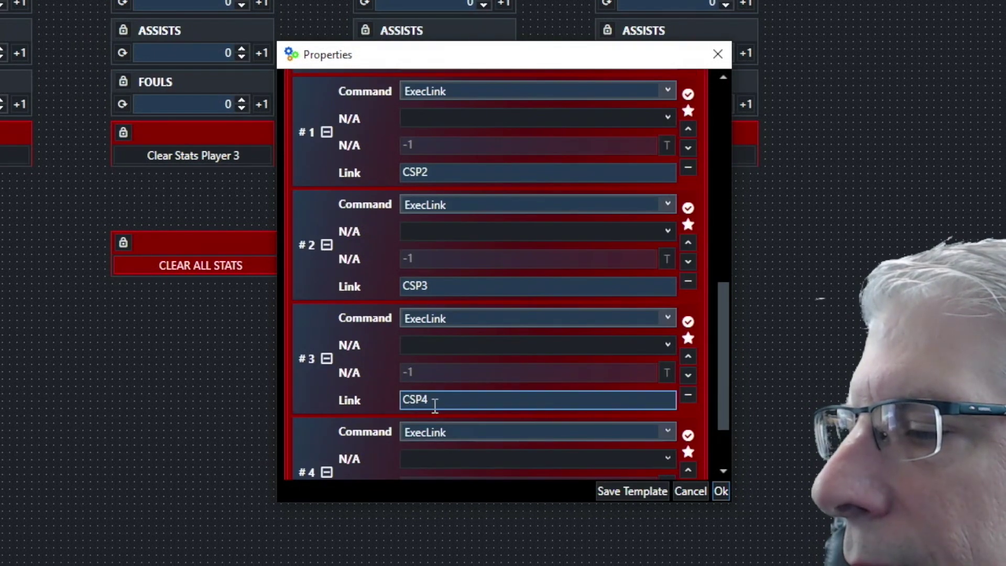
pyautogui.scroll(-2, 511, 402)
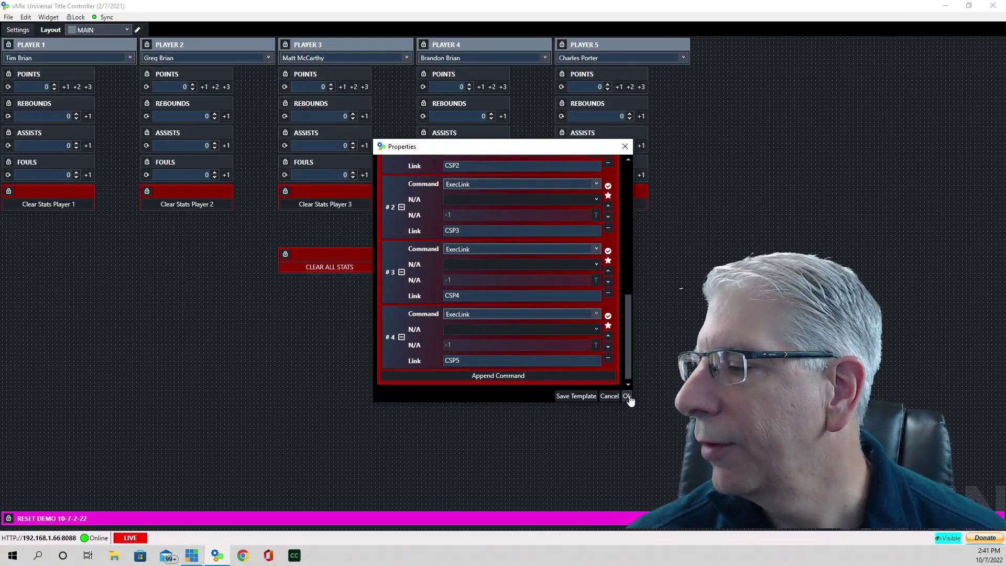
pyautogui.click(627, 397)
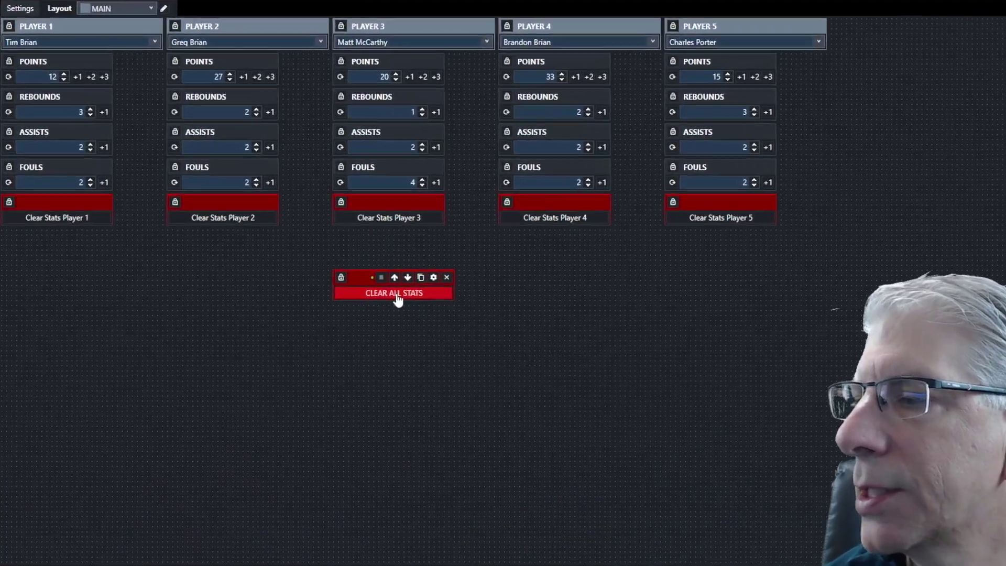
# Use Clear All Stats to reset all five players' points, rebounds, assists and fouls to 0
pyautogui.click(331, 268)
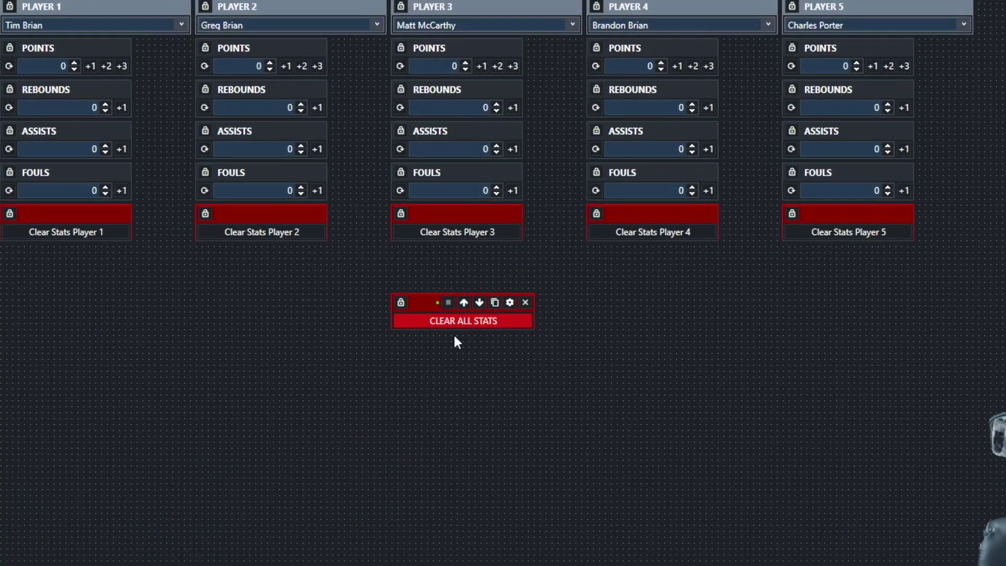